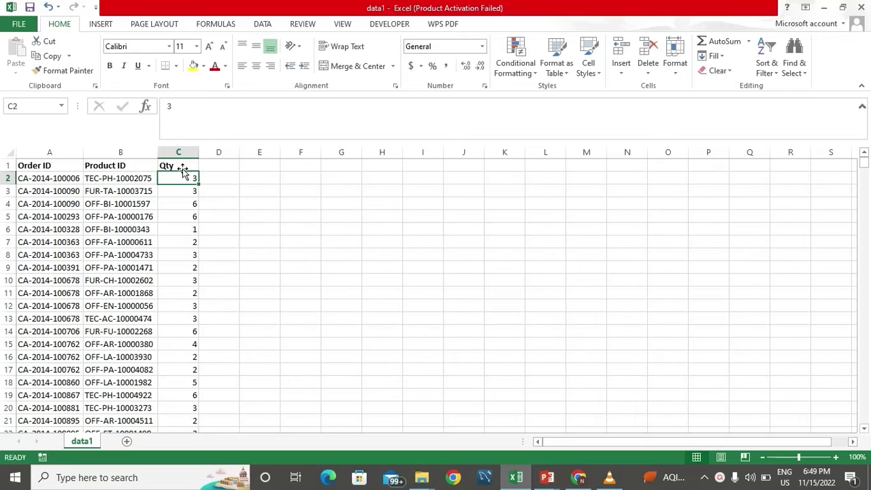
Step: Select all Product IDs from B2 down to B9479 and start a Delimited Text to Columns split
click(132, 180)
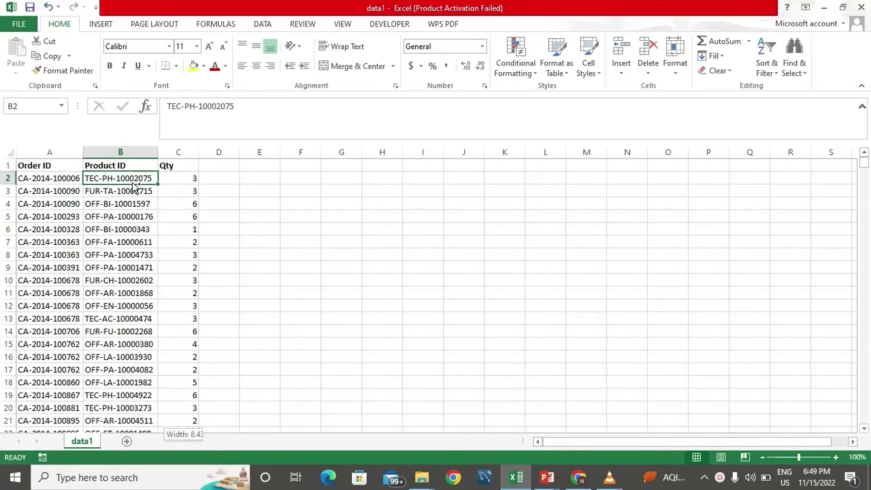
key(ctrl+shift+Down)
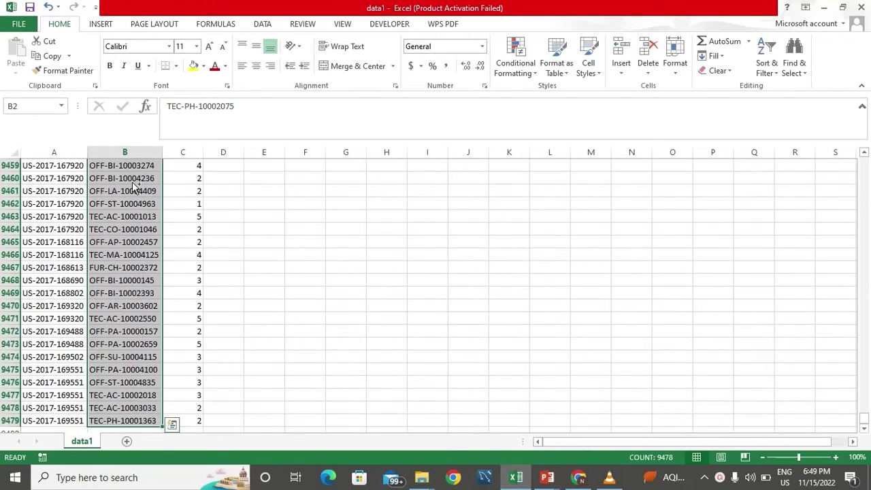
click(263, 29)
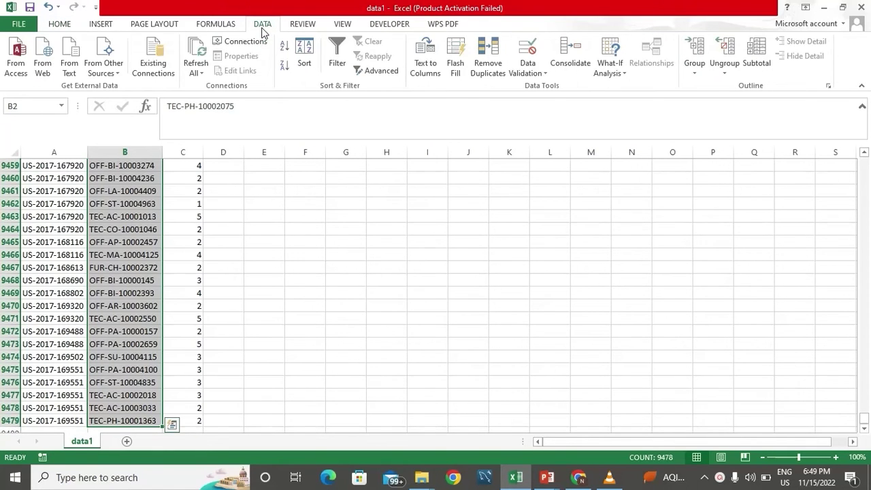
click(428, 63)
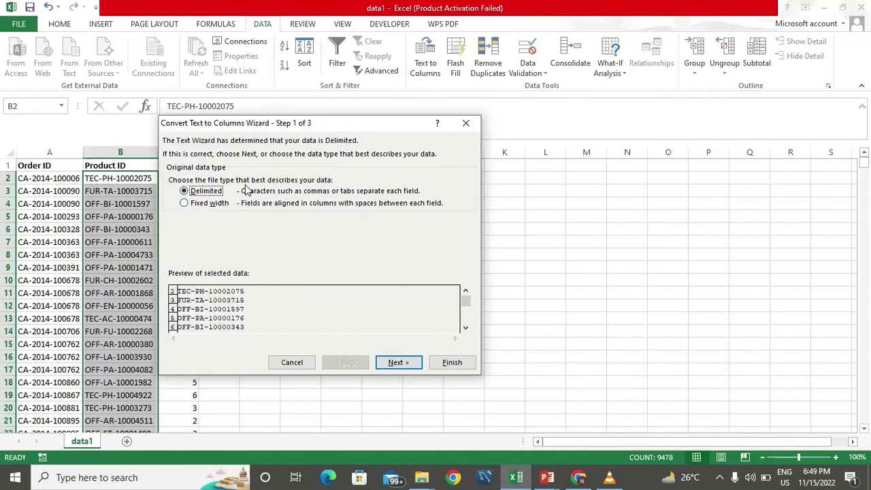
click(396, 363)
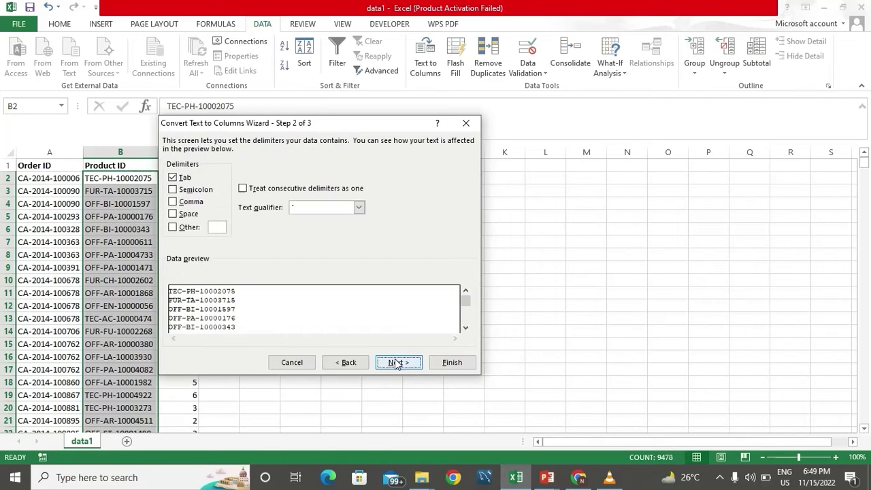
Step: Split the IDs on the '-' delimiter into columns starting at destination $F$2
click(174, 228)
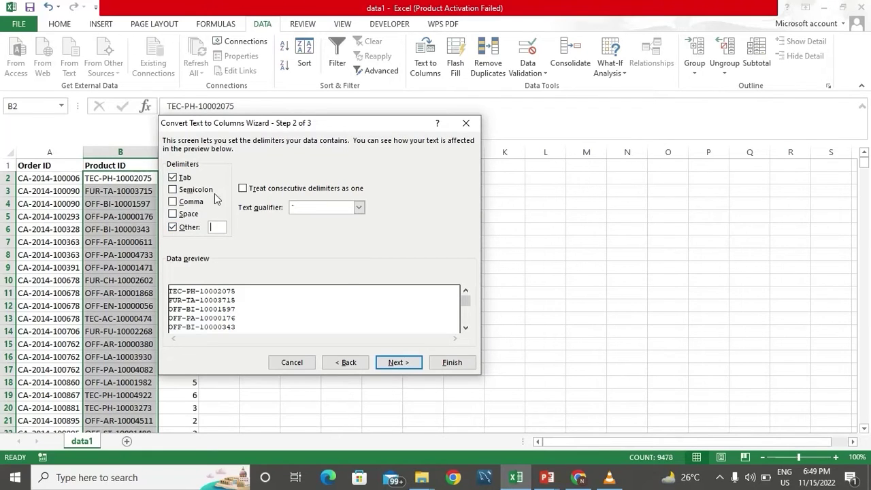
text(-)
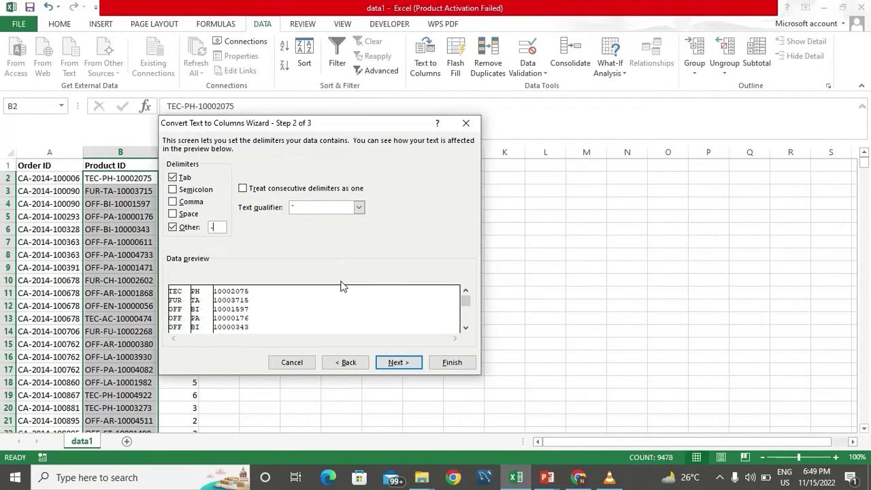
click(405, 364)
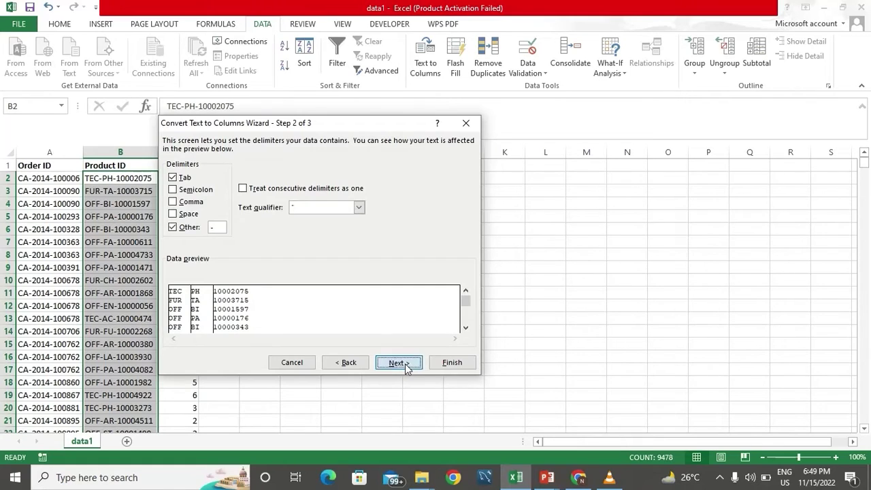
click(237, 228)
text(F2)
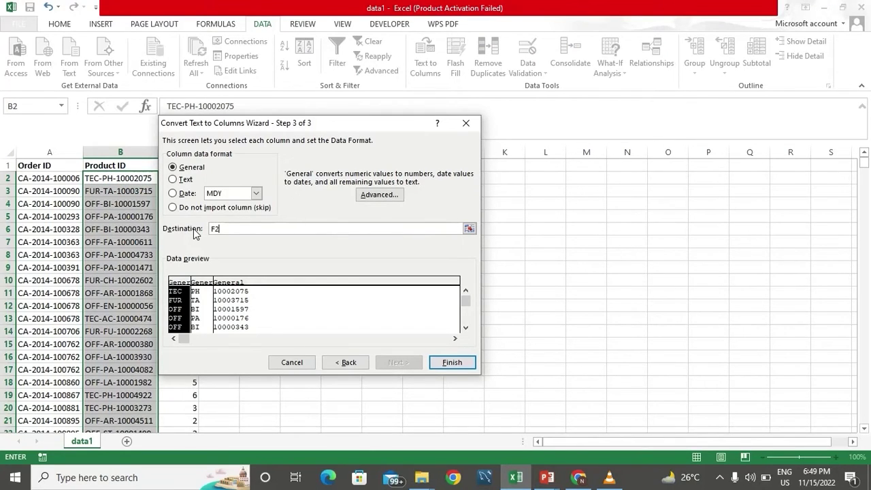
key(XF86MonBrightnessUp)
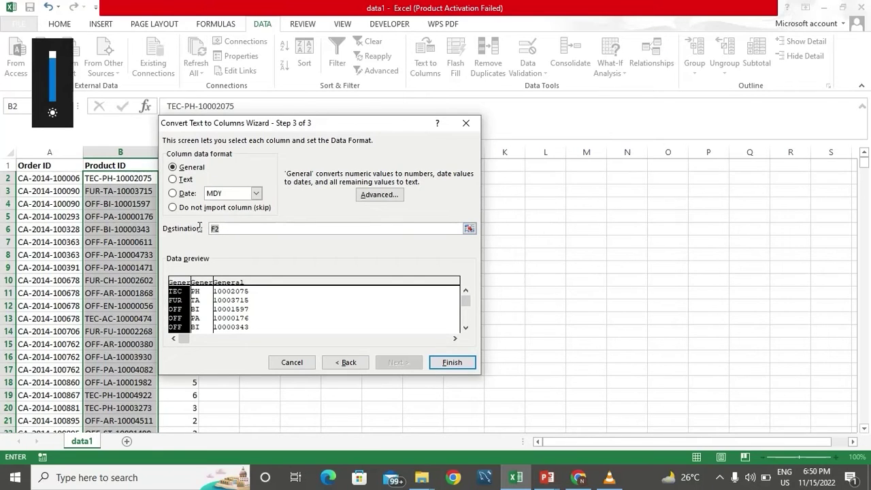
key(F4)
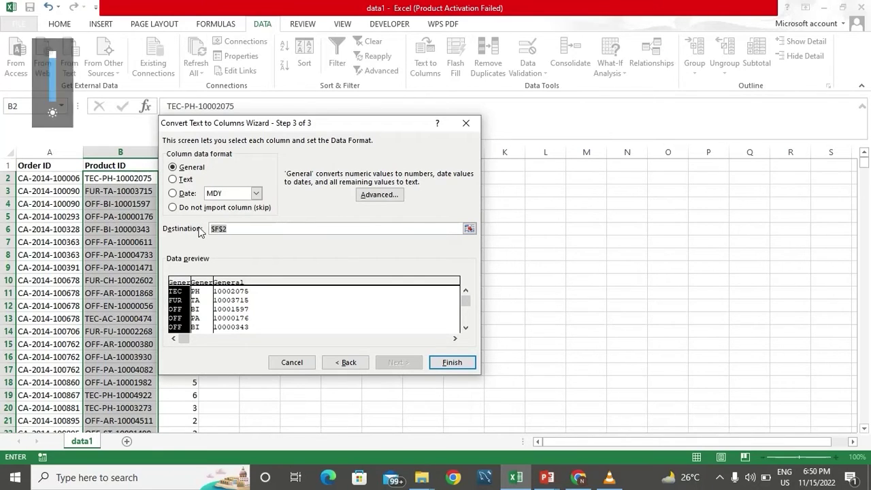
click(451, 363)
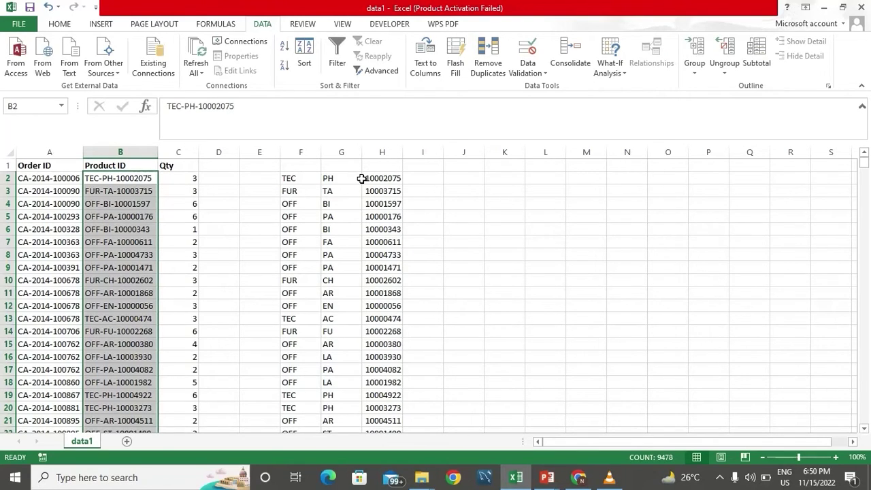
Step: Insert three blank columns at C:E right after Product ID, then go to cell C2
drag(181, 152, 141, 157)
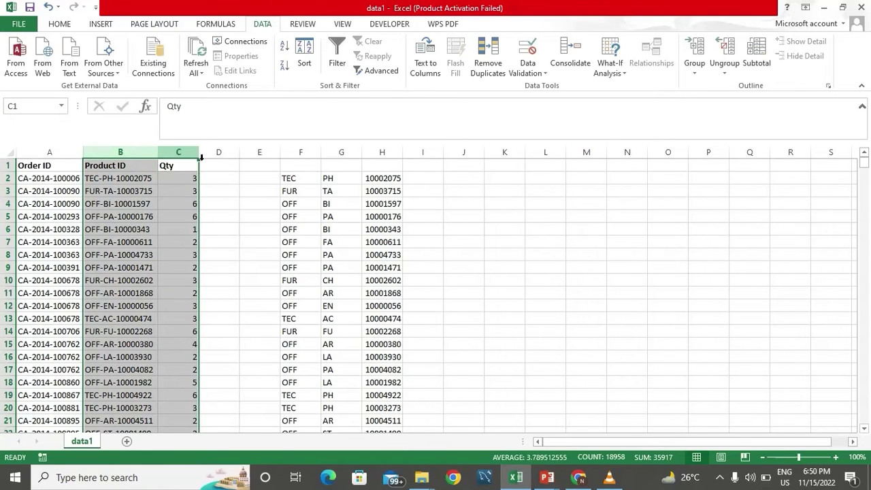
drag(259, 152, 197, 152)
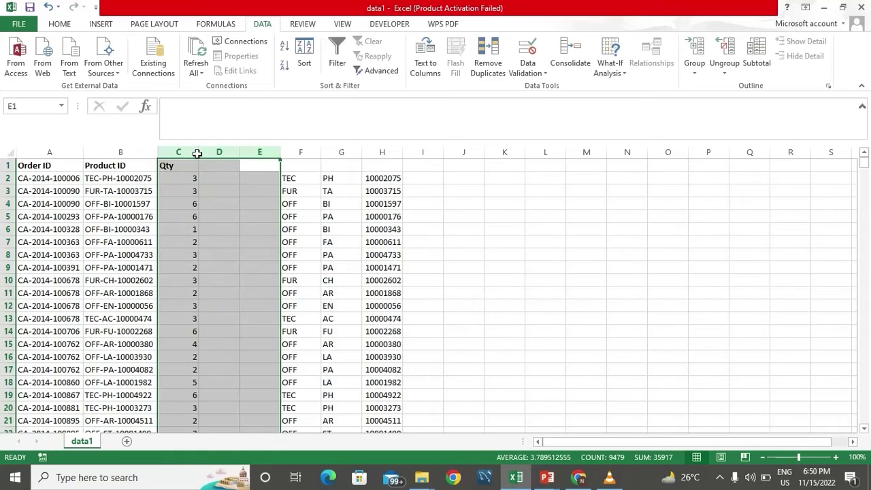
right_click(198, 154)
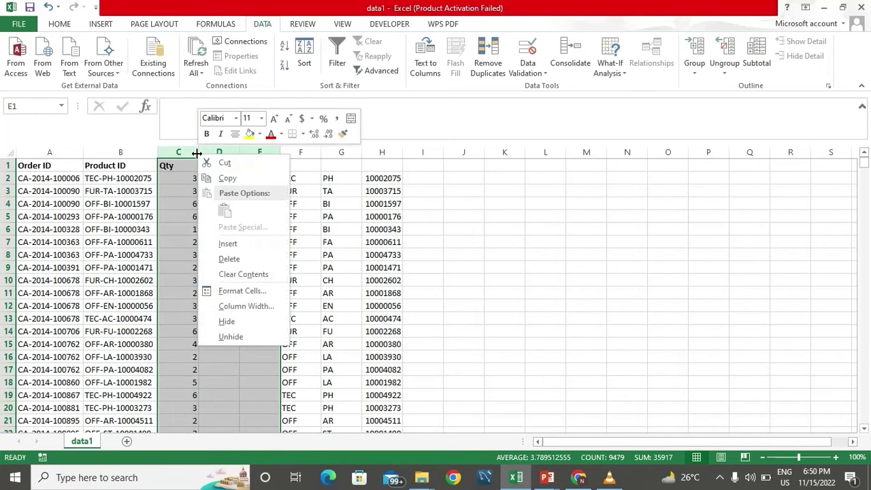
click(249, 243)
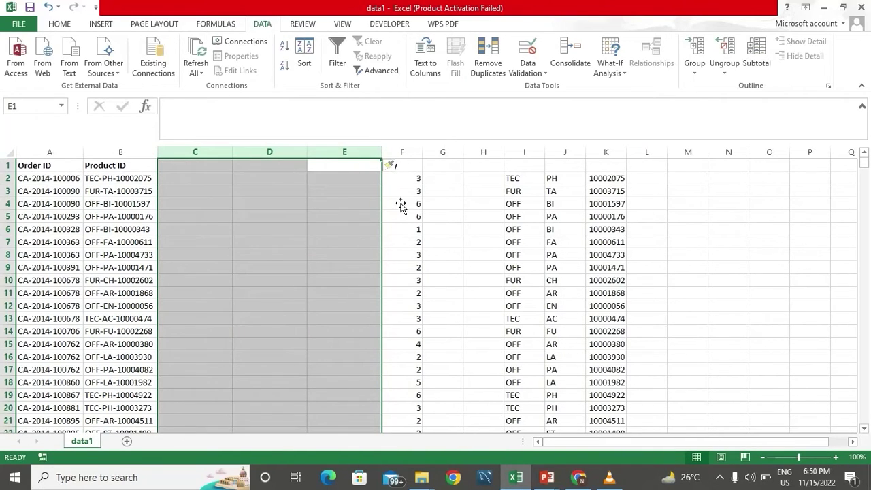
click(308, 193)
click(202, 179)
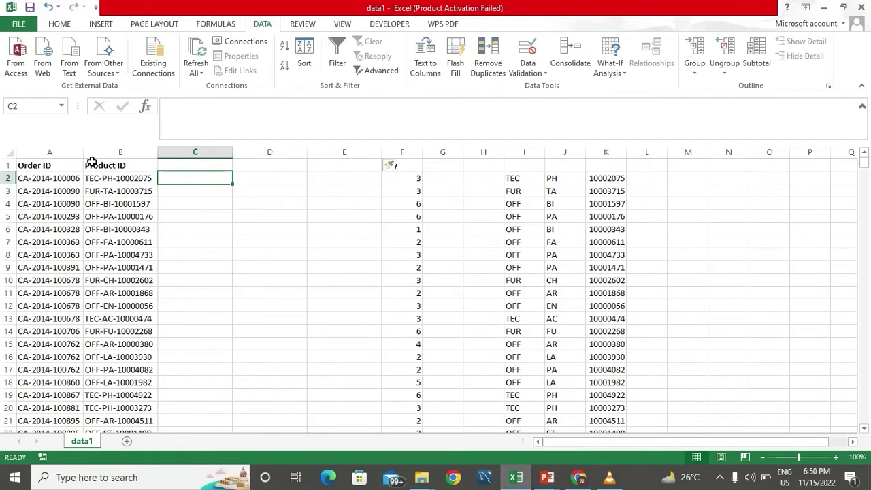
Step: Check the TEC-PH-10002075 pattern in B2, then begin =LEFT(B2,FIND("-",B2, in C2
click(116, 179)
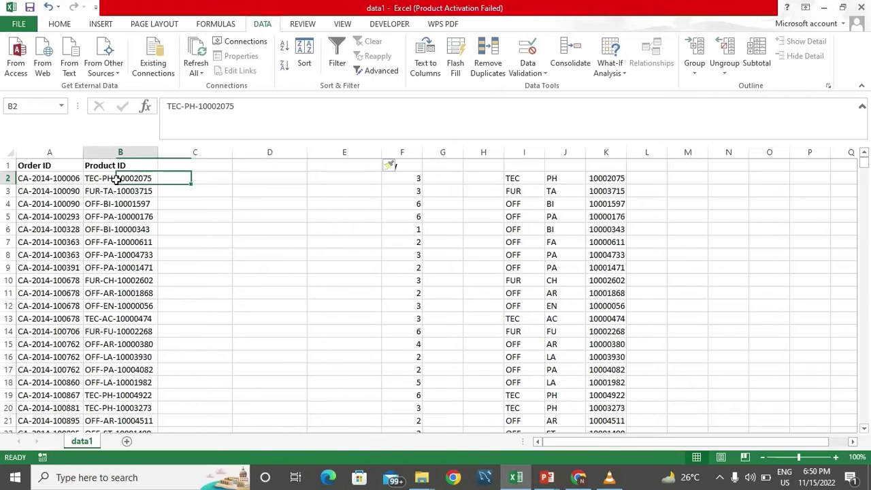
drag(198, 109, 166, 109)
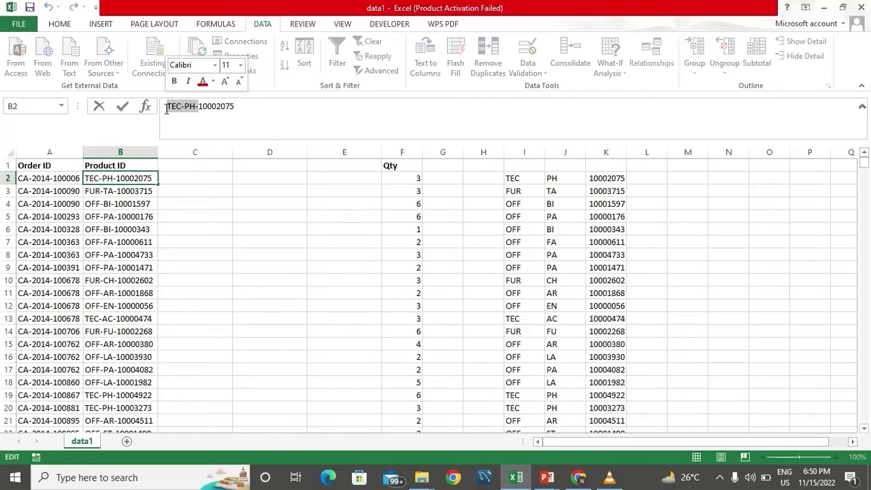
drag(236, 107, 199, 105)
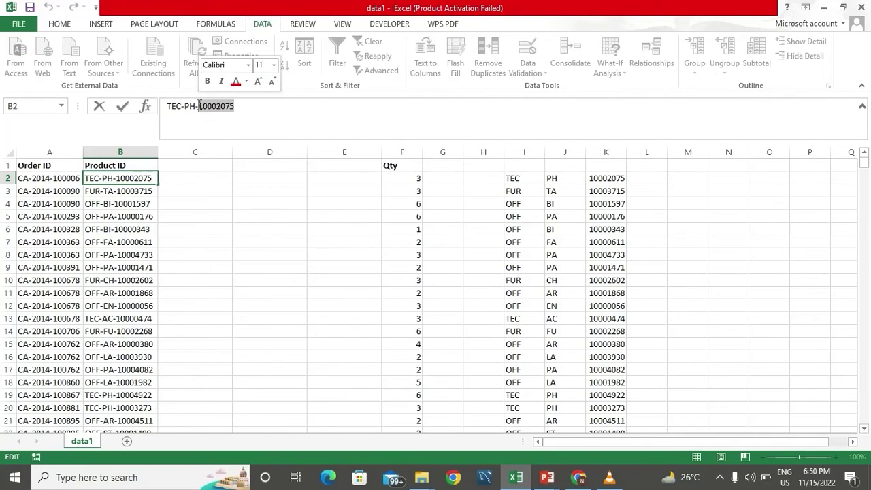
click(213, 178)
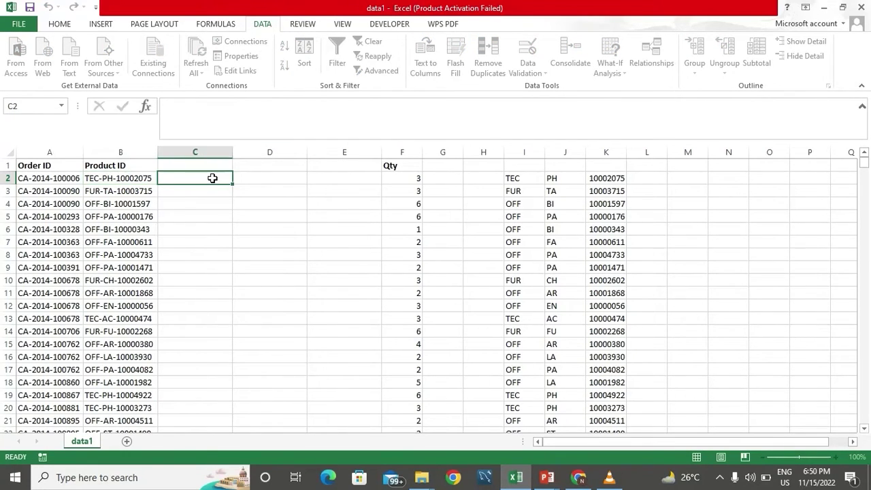
text(=L)
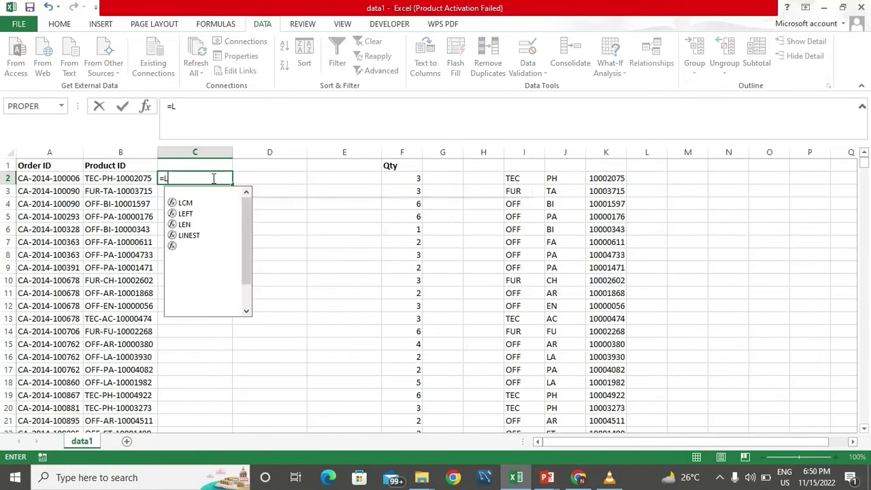
text(EFT()
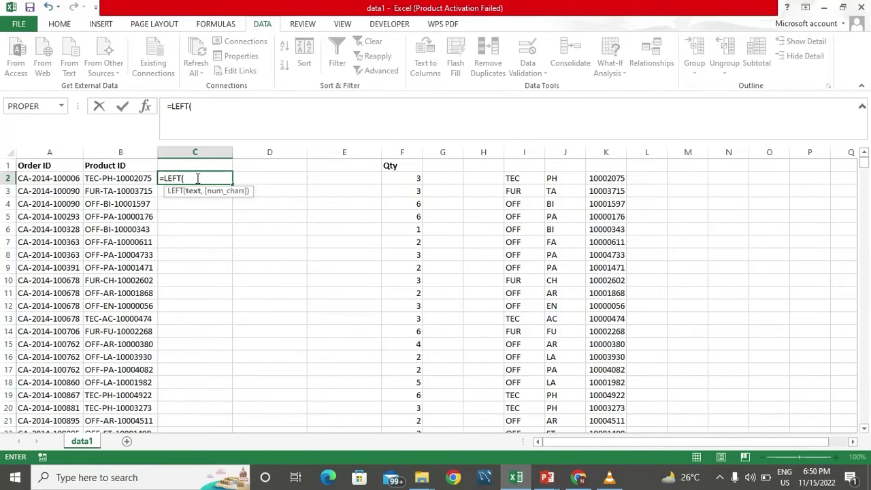
click(146, 178)
text(,FIND()
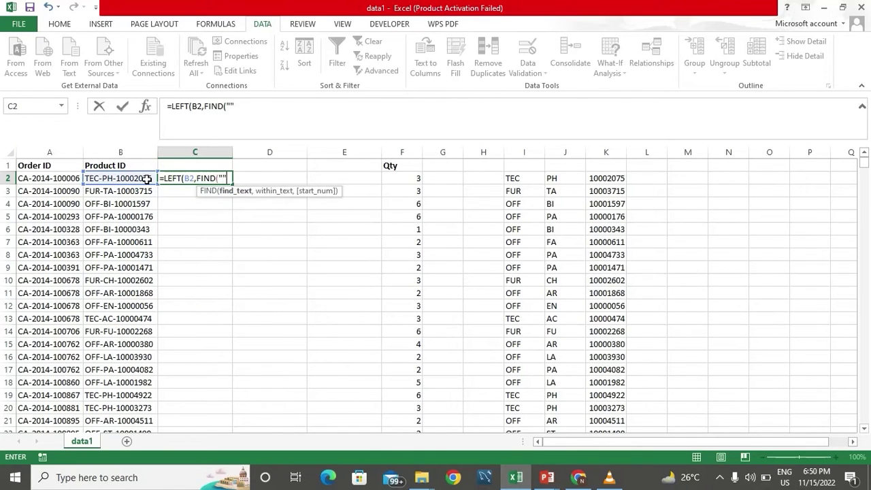
click(231, 106)
text(-",)
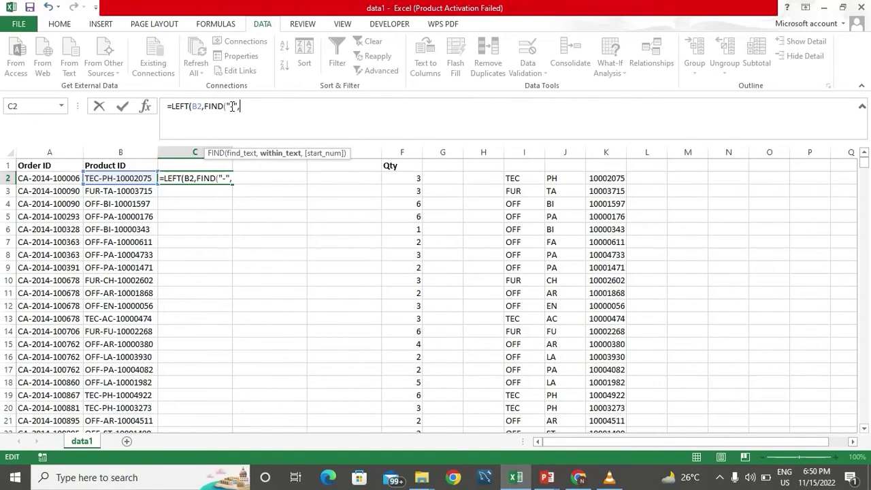
text(B2,)
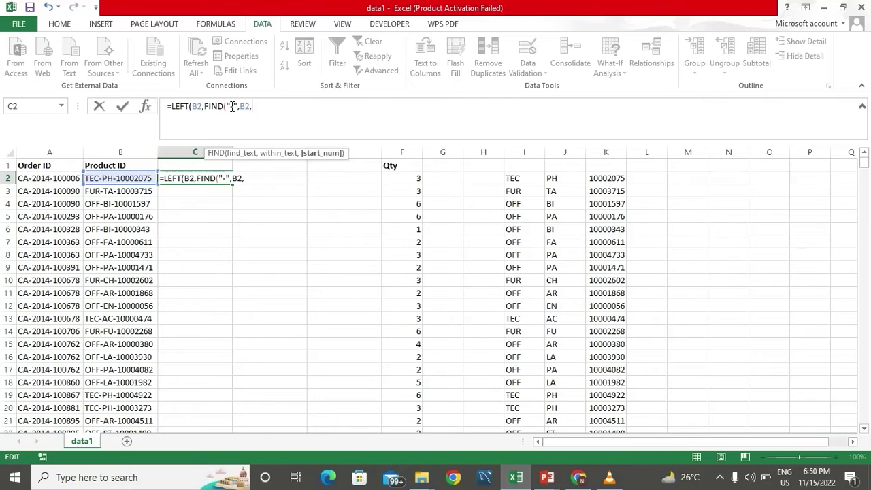
Step: Complete =LEFT(B2,FIND("-",B2,FIND("-",B2,1)+1)) in C2 and fill it down column C
drag(253, 106, 203, 107)
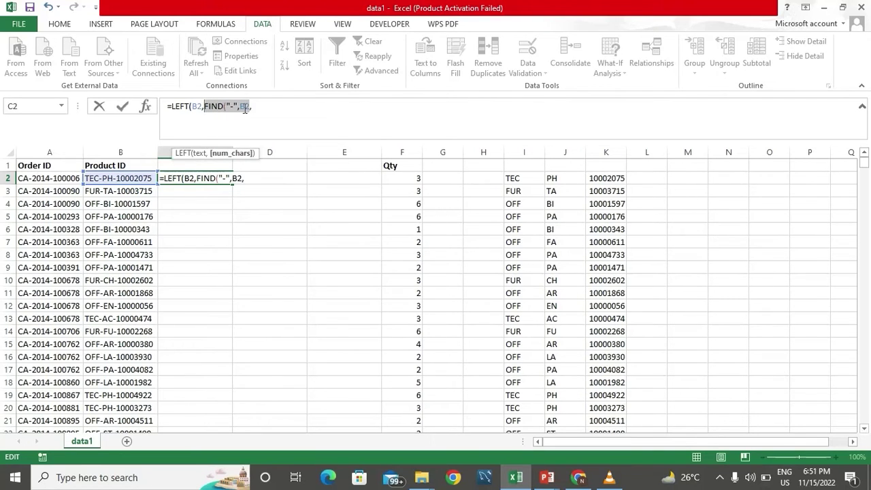
click(256, 107)
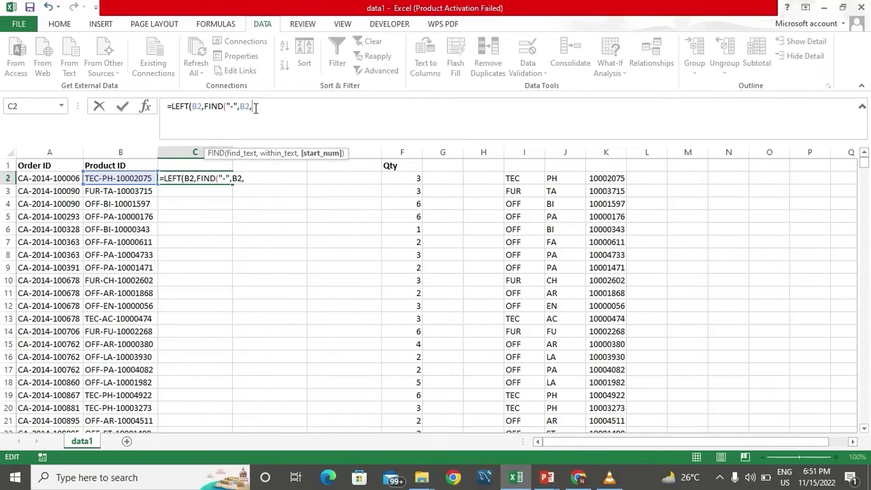
key(ctrl+v)
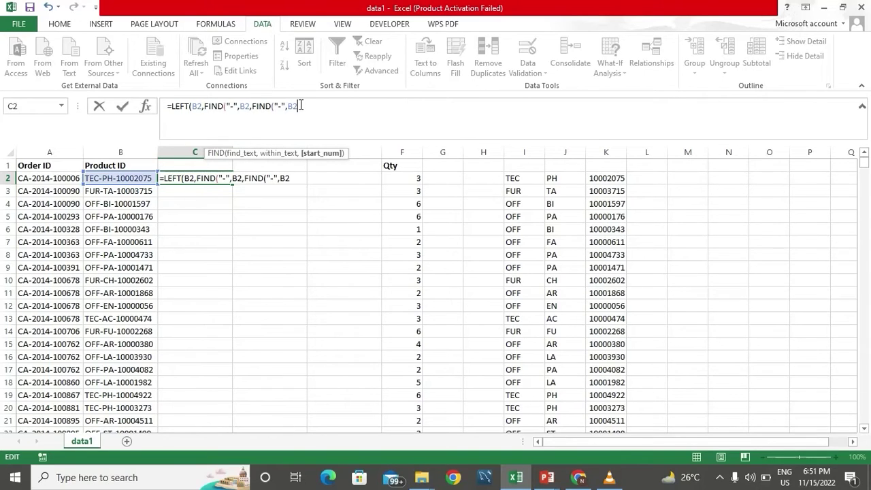
text(,1)
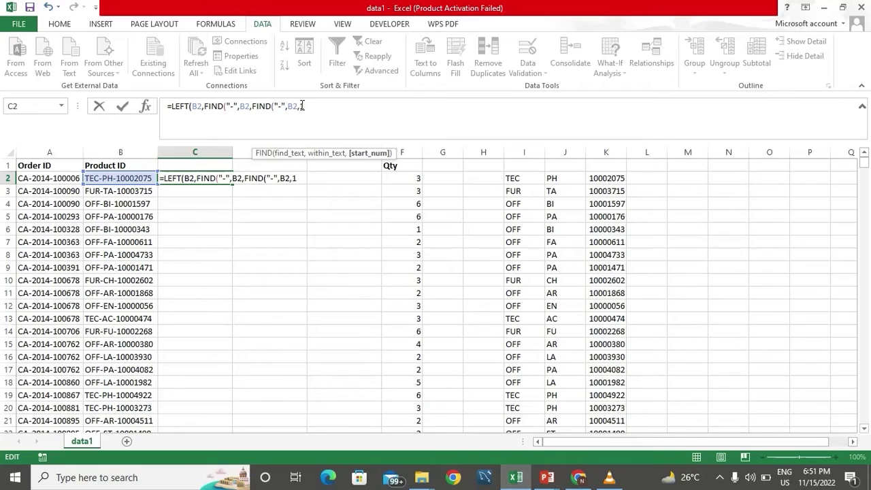
text()+1)
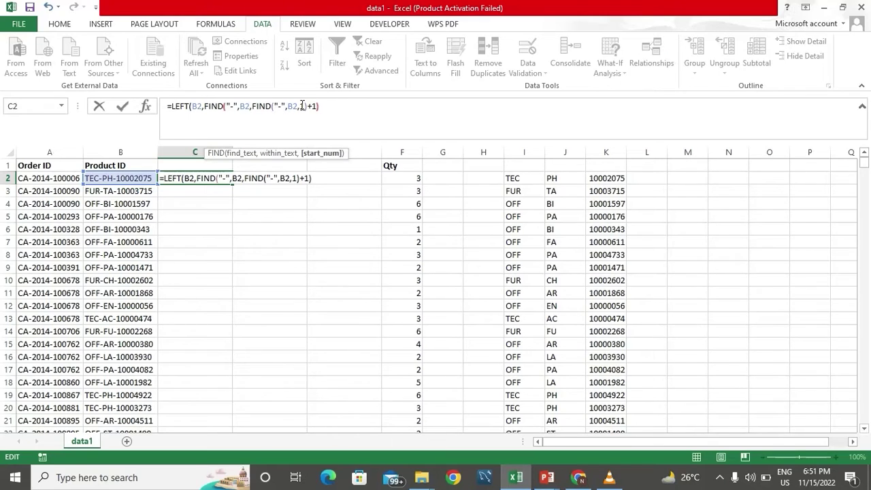
text())
key(Return)
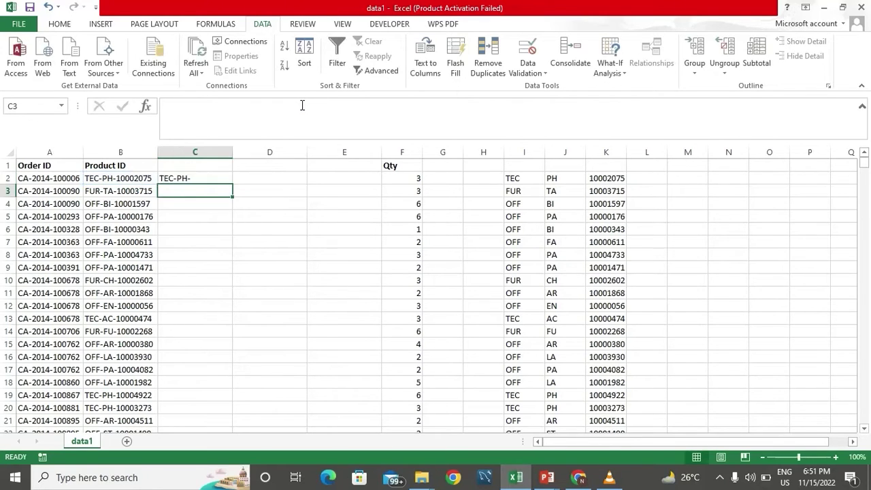
click(209, 181)
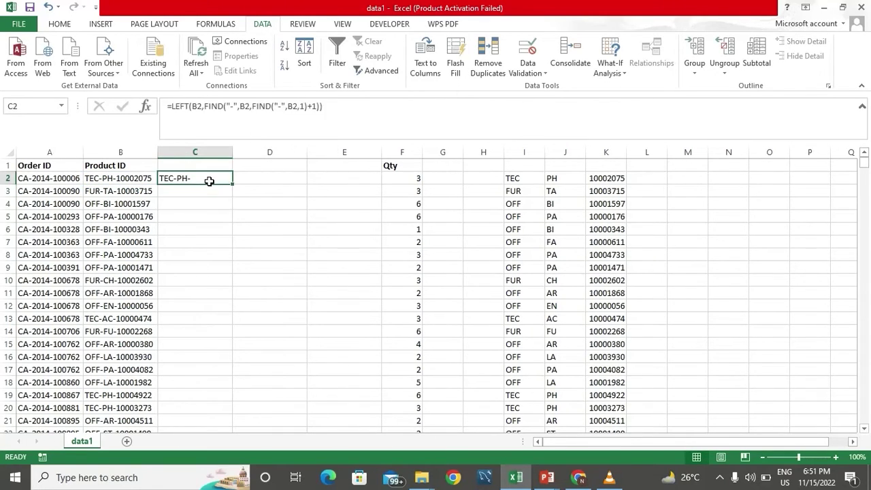
double_click(232, 184)
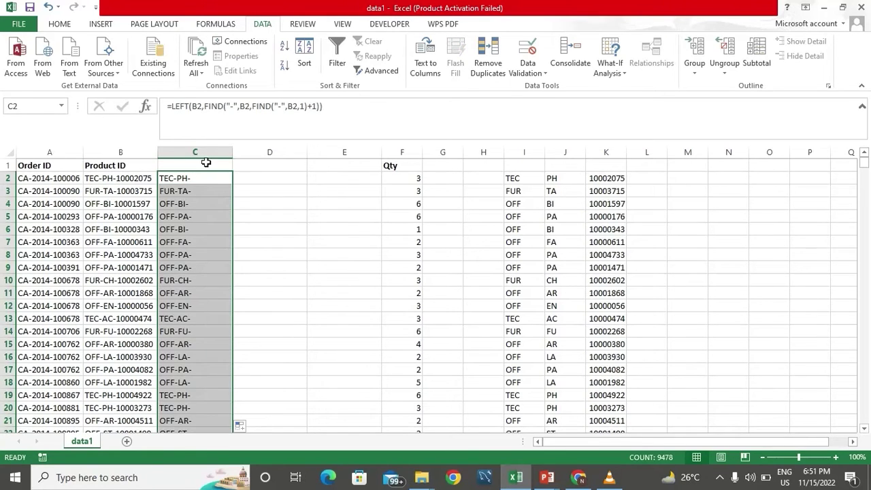
click(206, 163)
Step: Add the column headings Split1 in C1 and Split2 in D1
text(Split1)
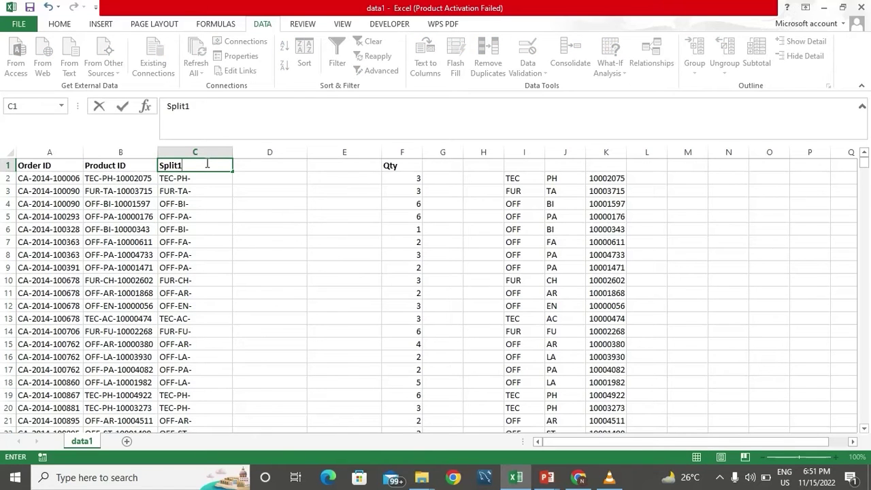
key(Return)
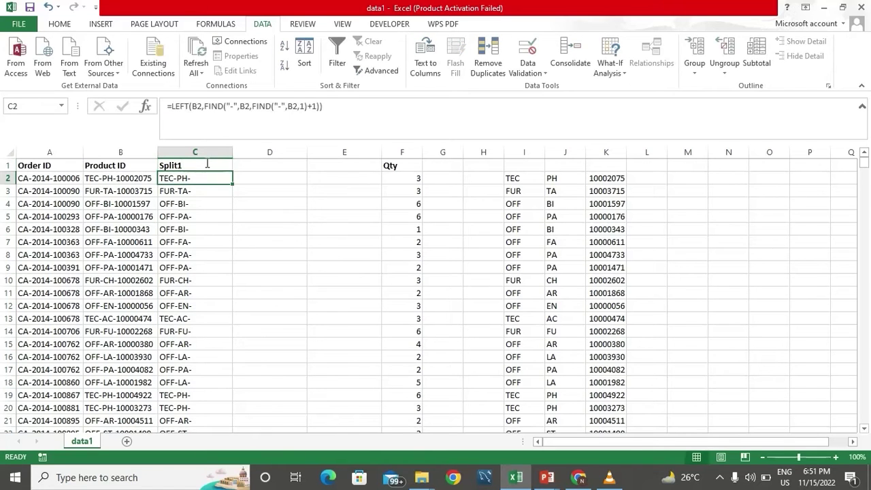
key(Up)
key(Right)
text(Split2)
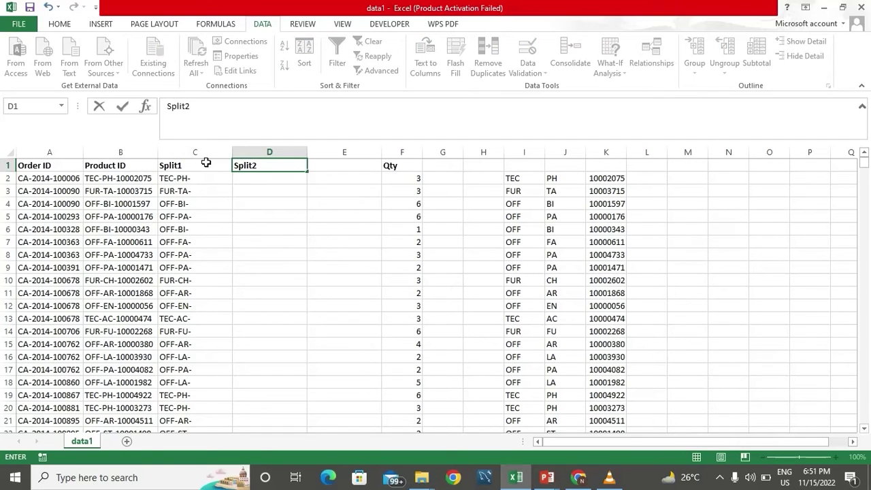
key(Return)
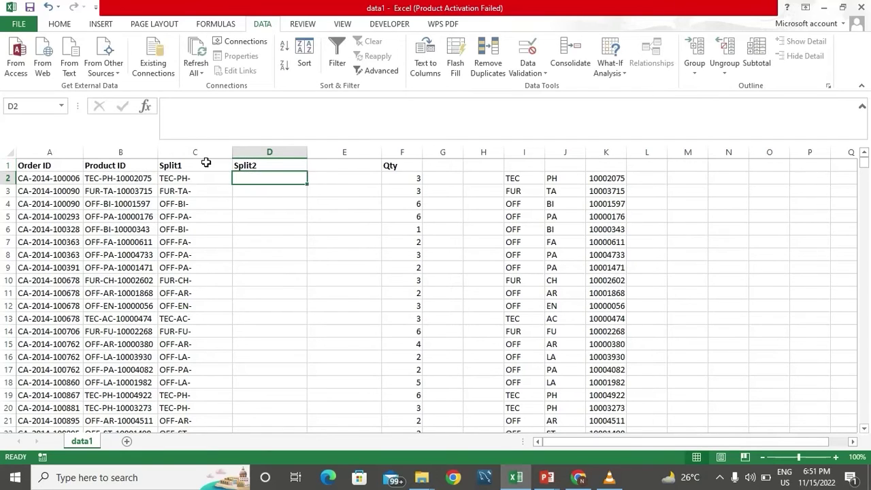
Step: Start D2's formula as =RIGHT(B2,LEN(B2) using the Product ID in B2
text(=right)
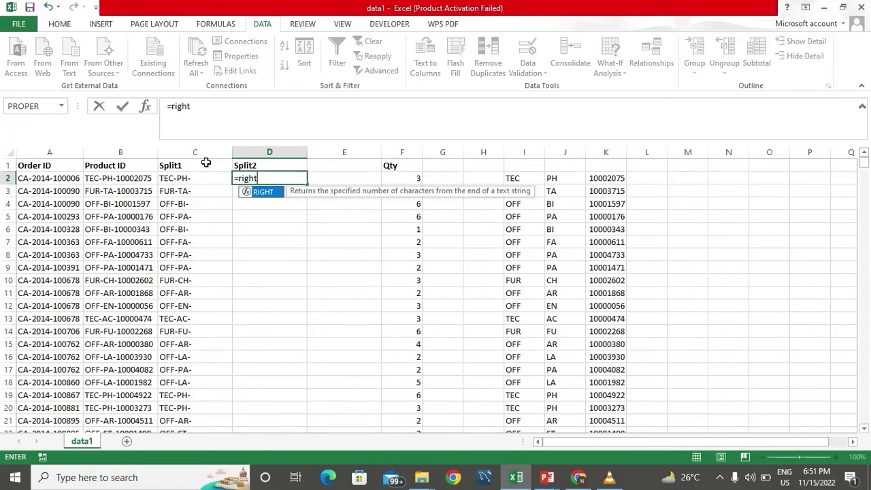
double_click(262, 192)
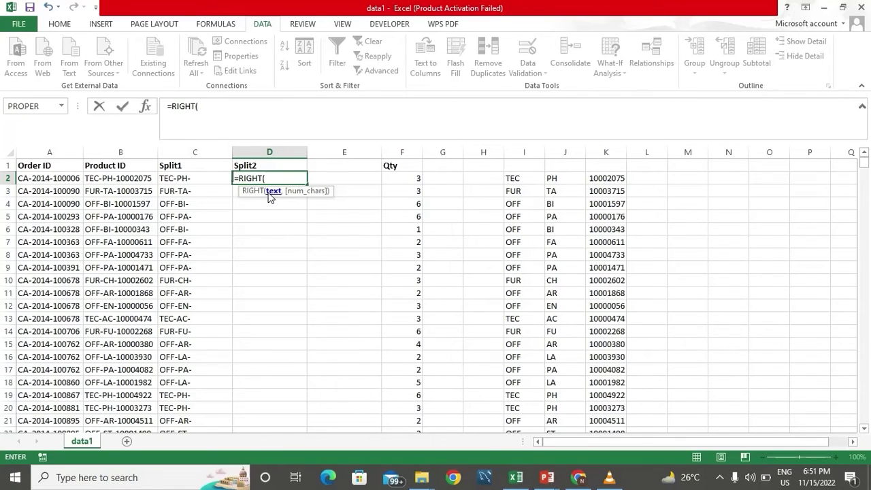
click(145, 185)
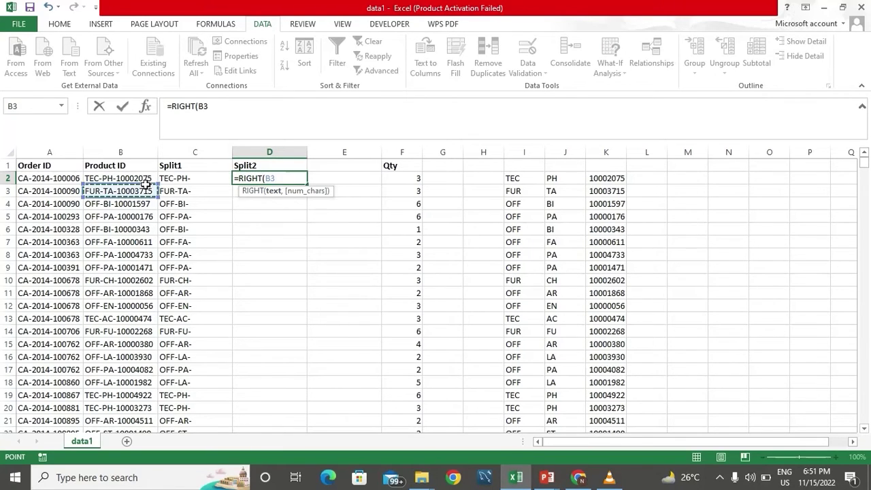
click(141, 178)
text(,LEN)
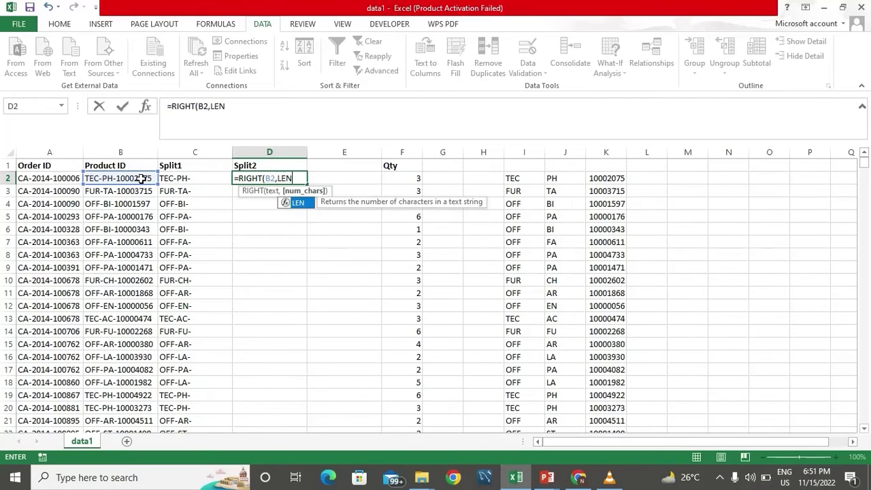
text(()
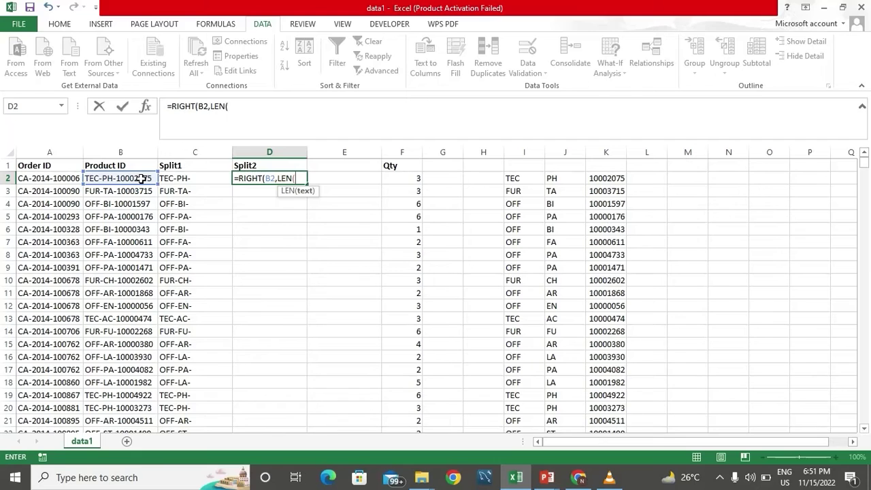
click(141, 179)
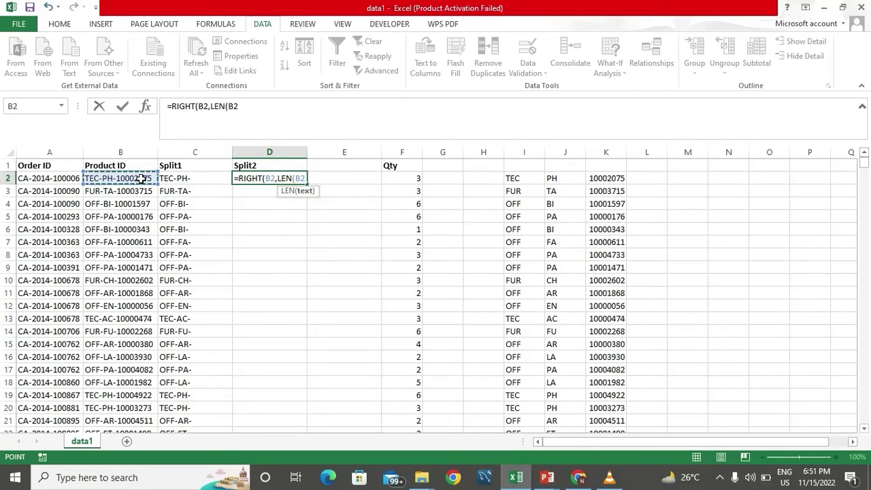
Step: Finish it as =RIGHT(B2,LEN(B2)-FIND("-",B2,1)), fixing a typo, so D2 shows -PH-10002075
text())
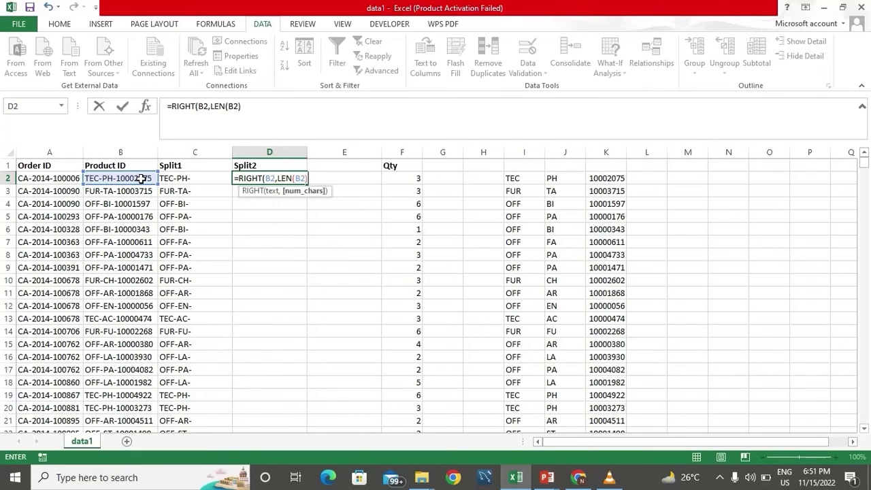
text(-F)
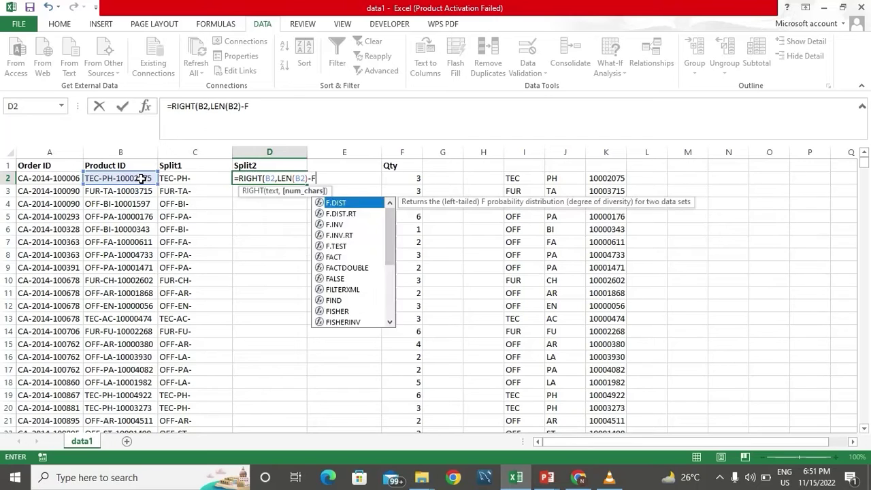
text(IND(")
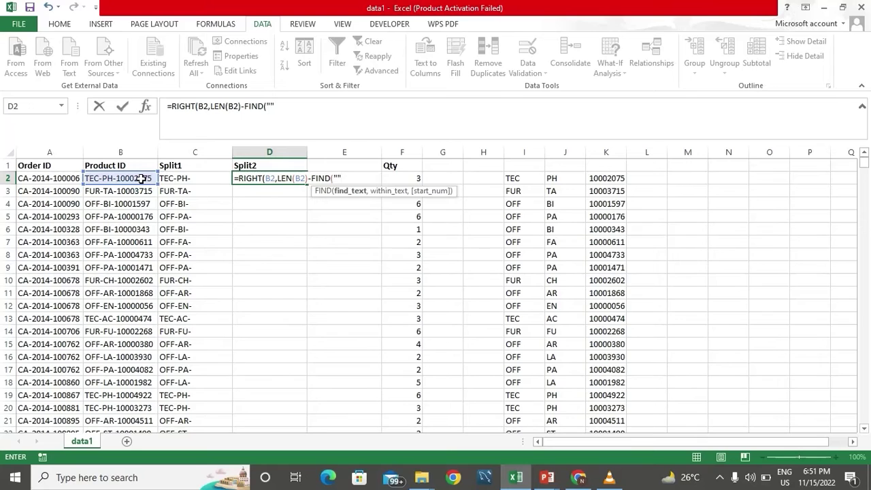
click(271, 106)
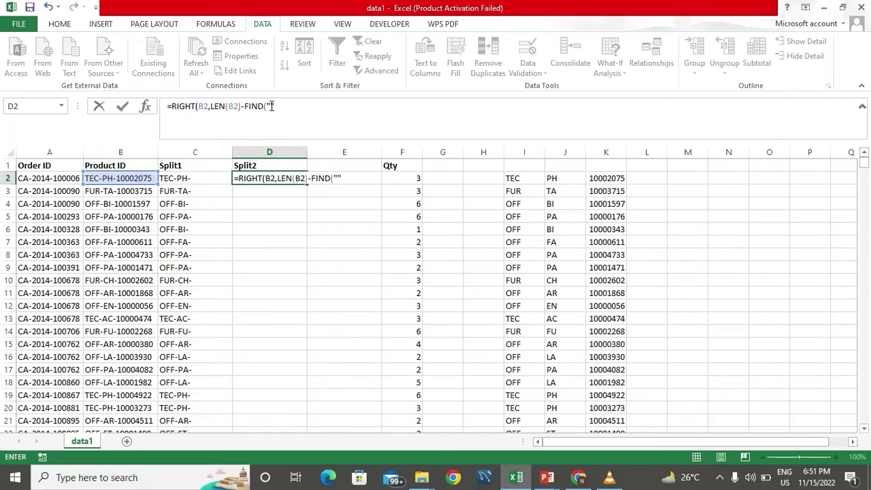
text(-")
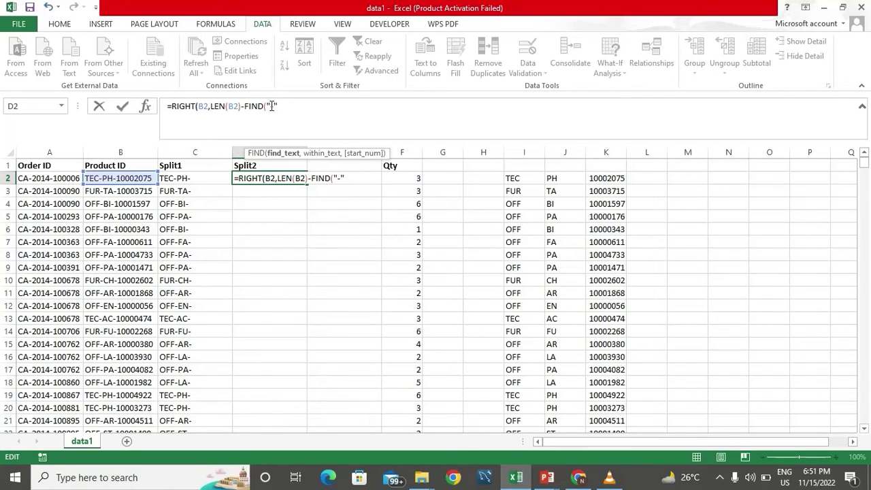
text(,)
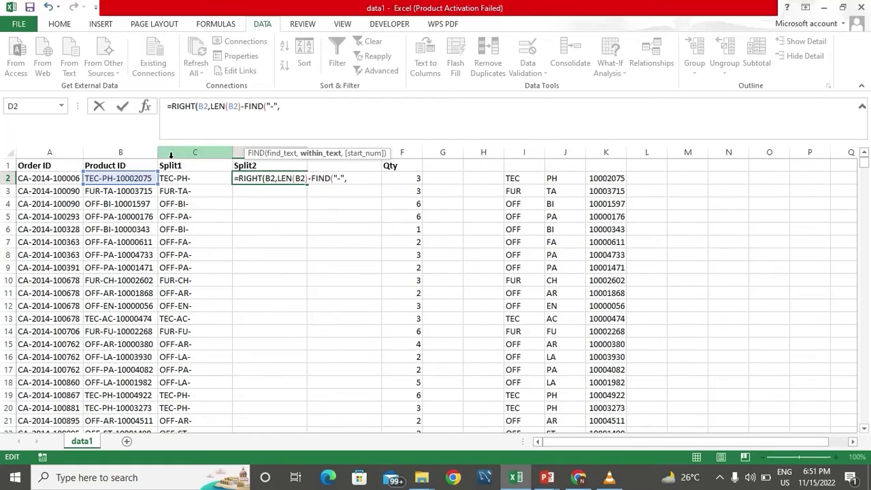
click(145, 178)
text(,1)
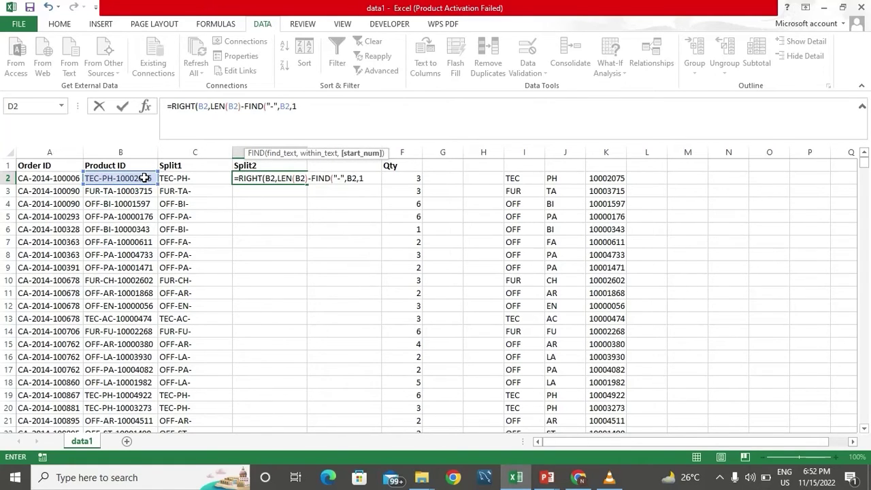
text()+!)
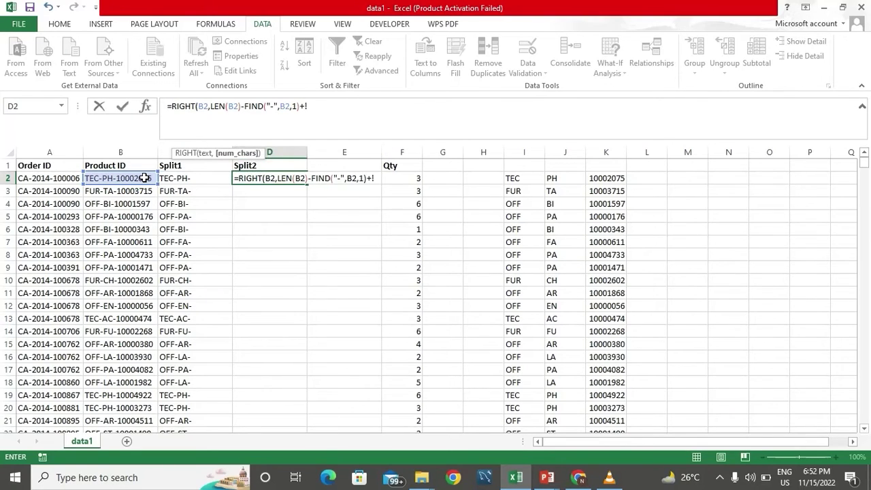
key(BackSpace)
text(1))
key(Return)
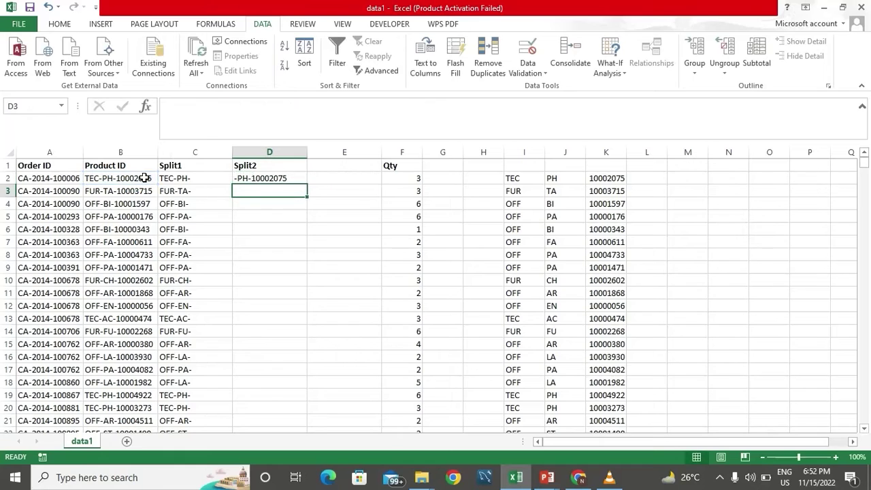
Step: Nest a second FIND in D2: =RIGHT(B2,LEN(B2)-FIND("-",B2,FIND("-",B2,1)+1))
key(Up)
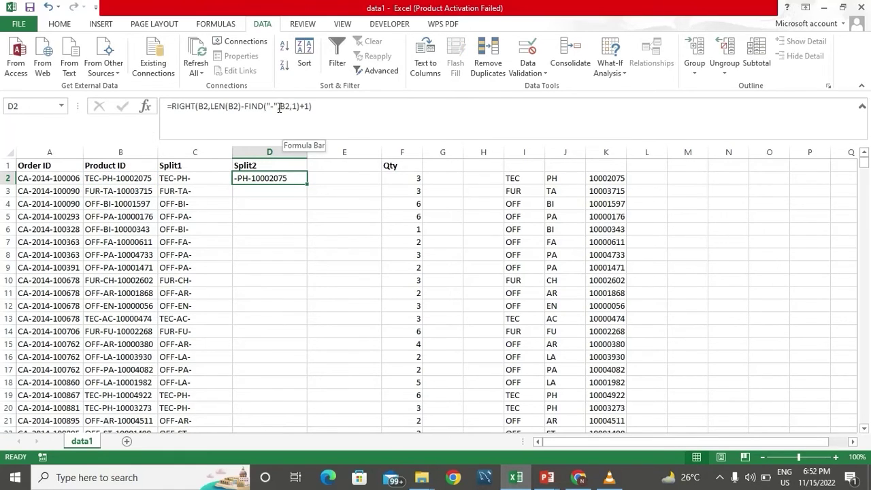
drag(245, 107, 289, 109)
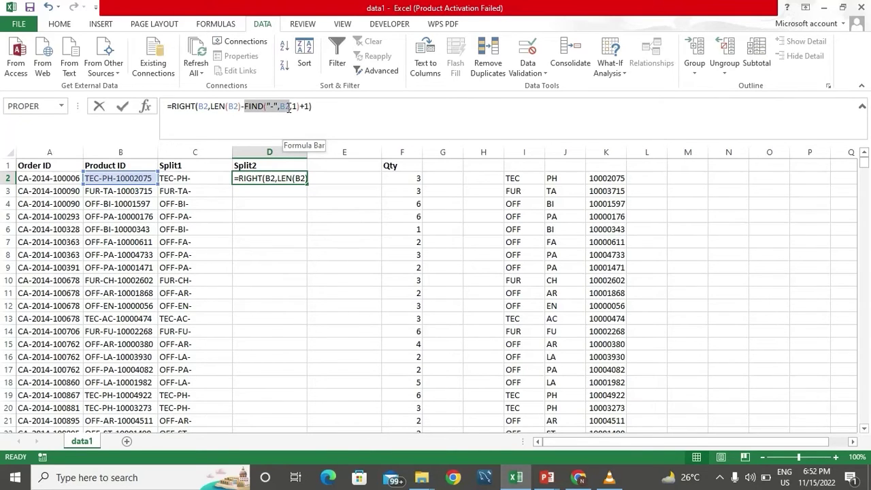
click(245, 107)
key(ctrl+v)
text(,)
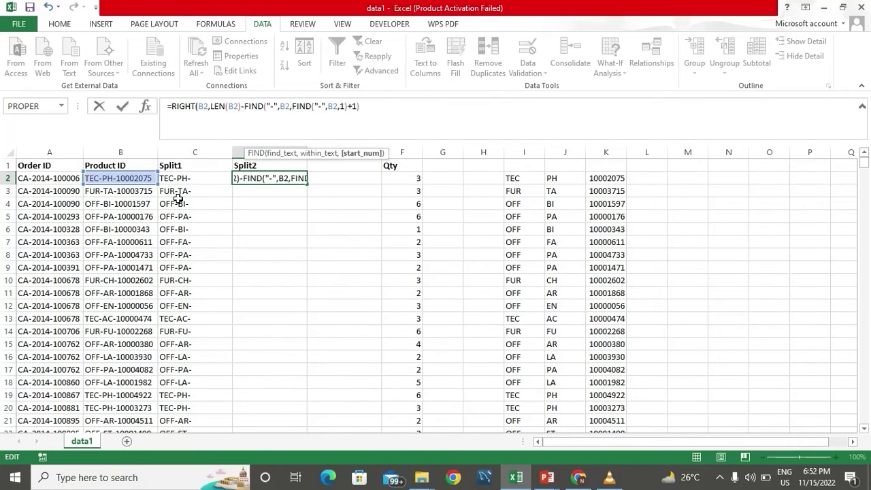
click(384, 105)
text())
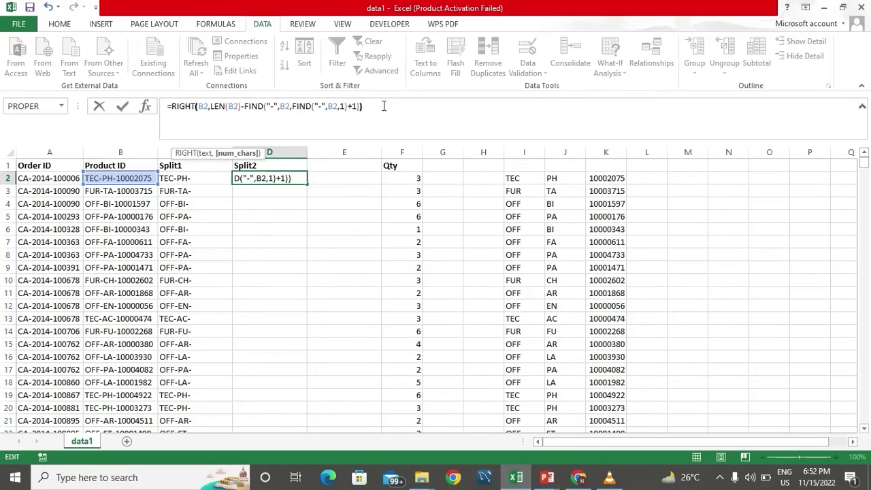
key(ctrl+Return)
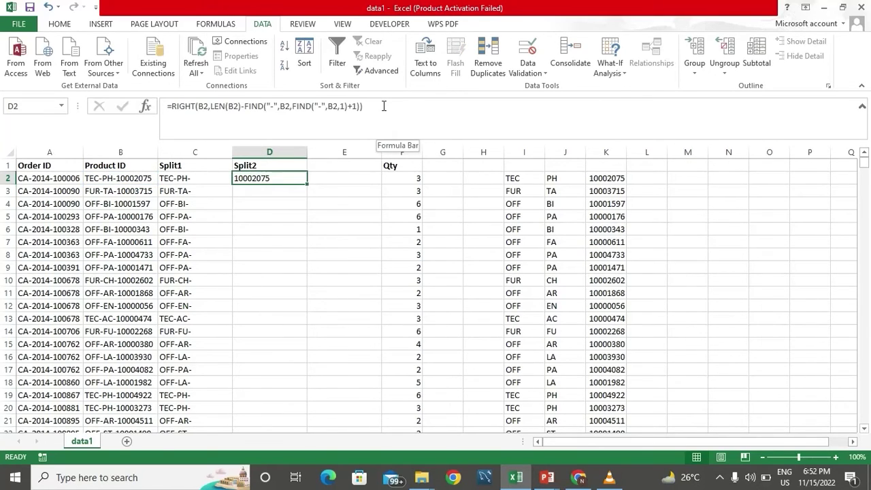
Step: Fill D2's RIGHT formula down column D and check the formulas in C2 and D2
double_click(307, 184)
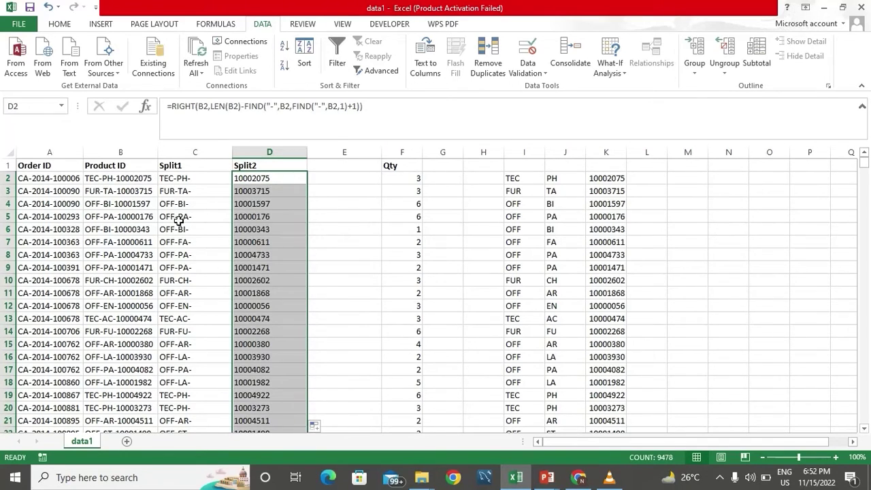
click(194, 177)
click(238, 178)
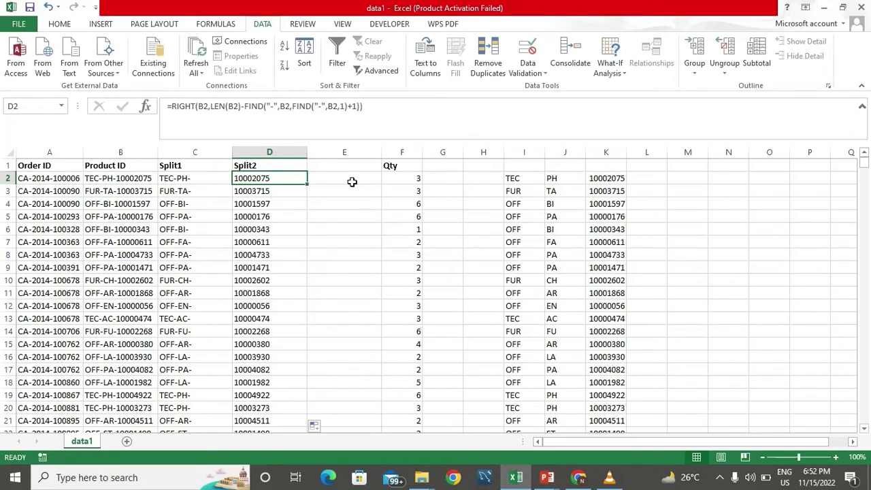
click(393, 152)
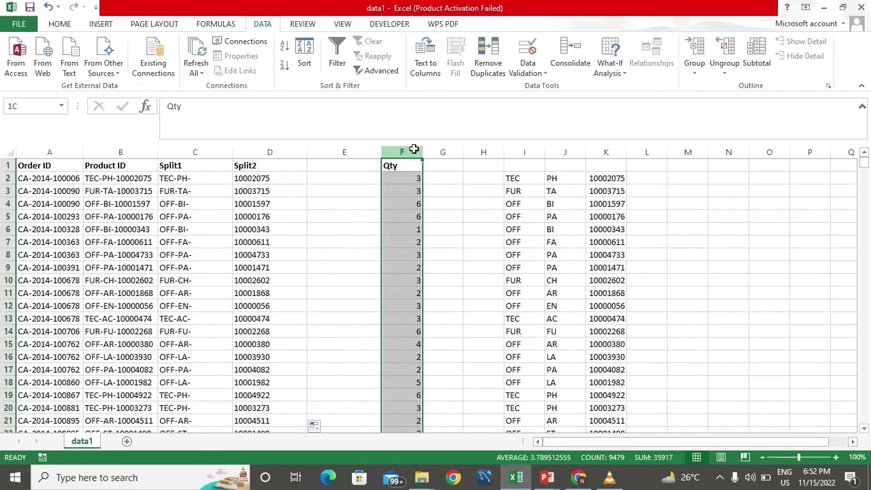
Step: Insert an empty column before the Qty column
right_click(413, 151)
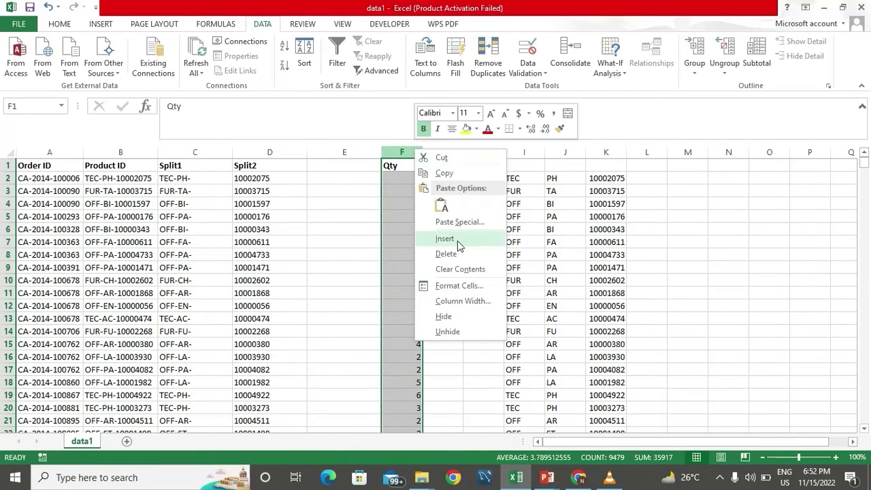
click(445, 239)
click(353, 175)
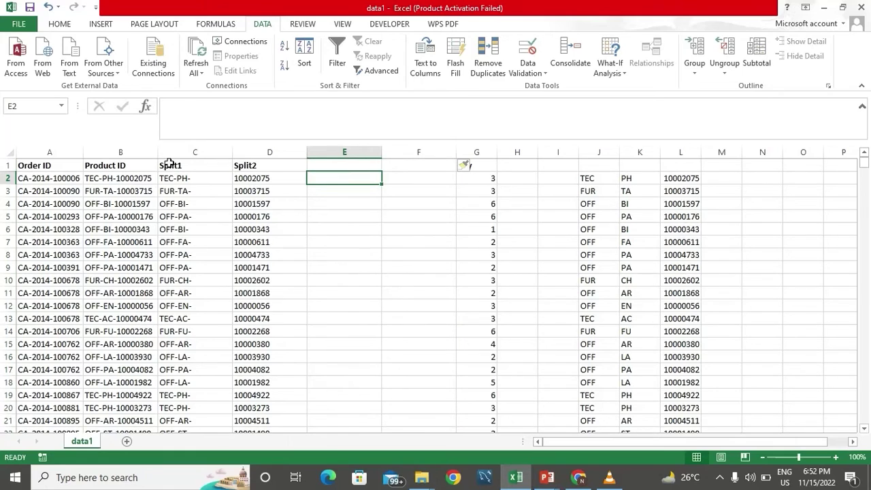
Step: Delete the Split1 and Split2 columns C:D
click(196, 152)
drag(230, 151, 241, 151)
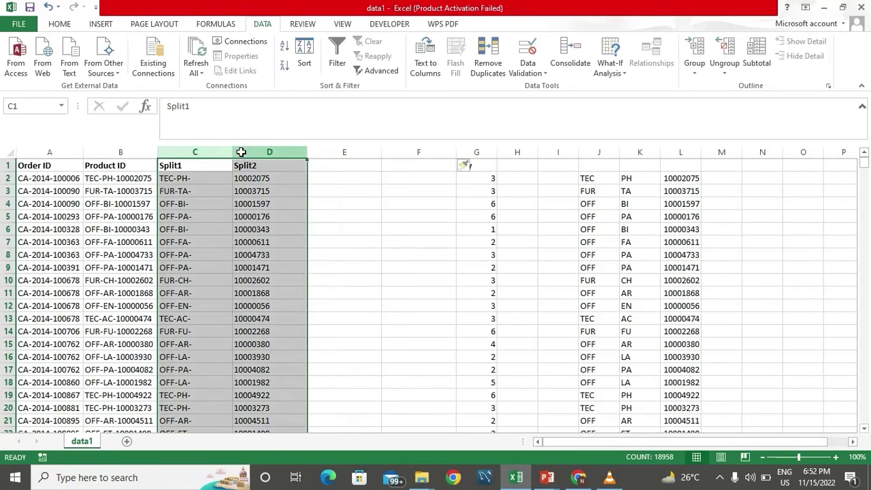
right_click(243, 154)
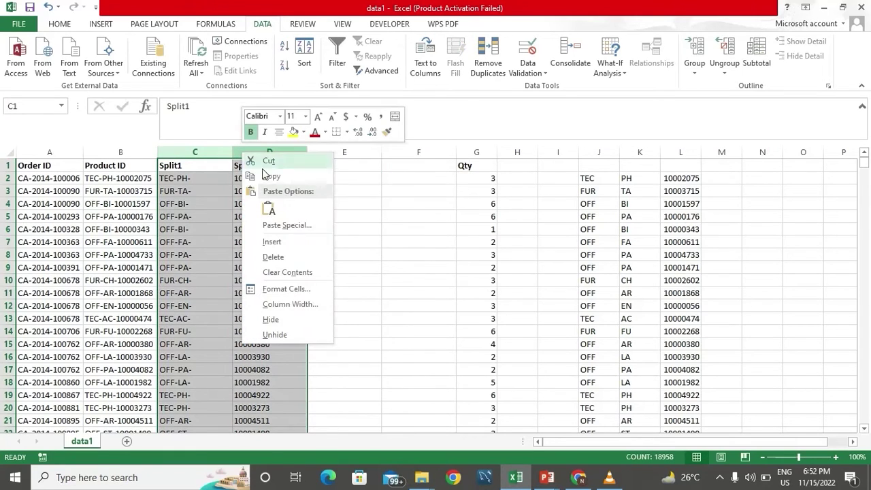
click(305, 258)
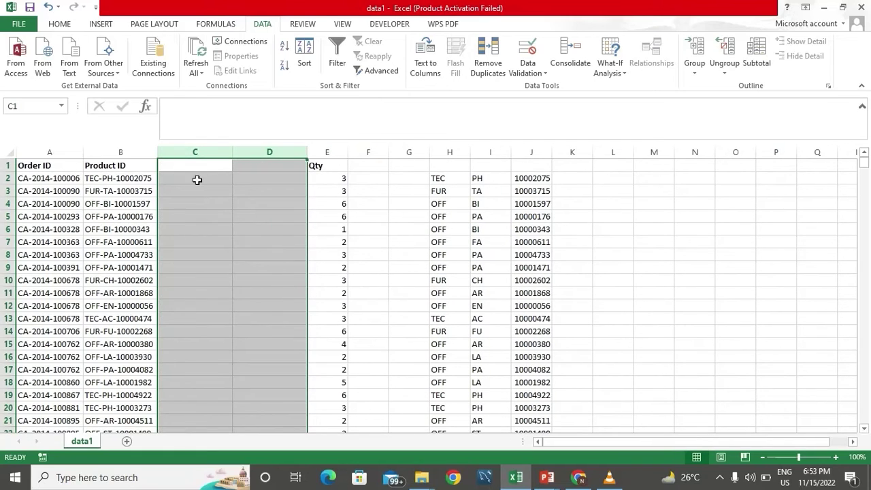
Step: Enter examples TEC-PH- in C2 and 10002075 in D2, then Flash Fill the prefixes down column C
click(197, 178)
text(TEC)
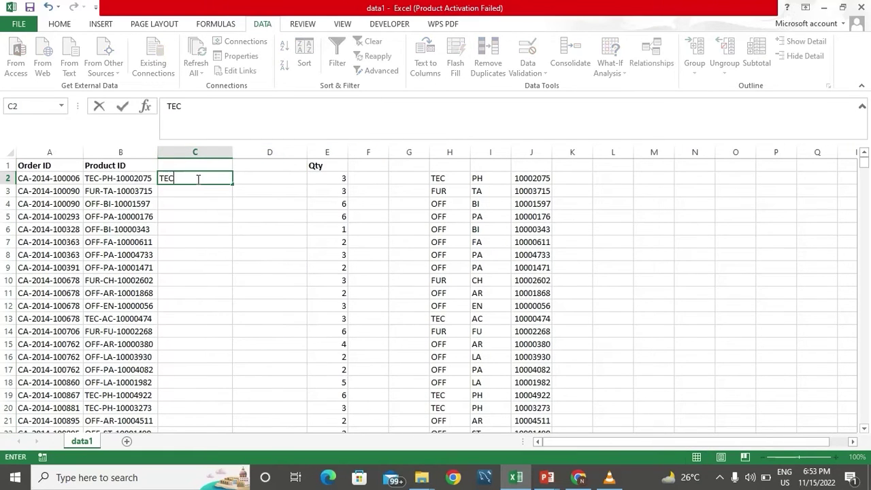
text(-PH-)
key(Tab)
text(1000)
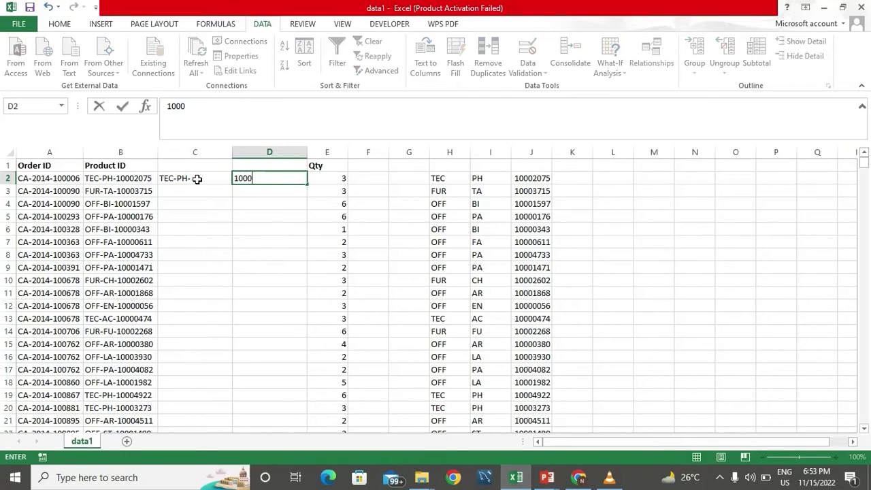
text(2075)
click(197, 179)
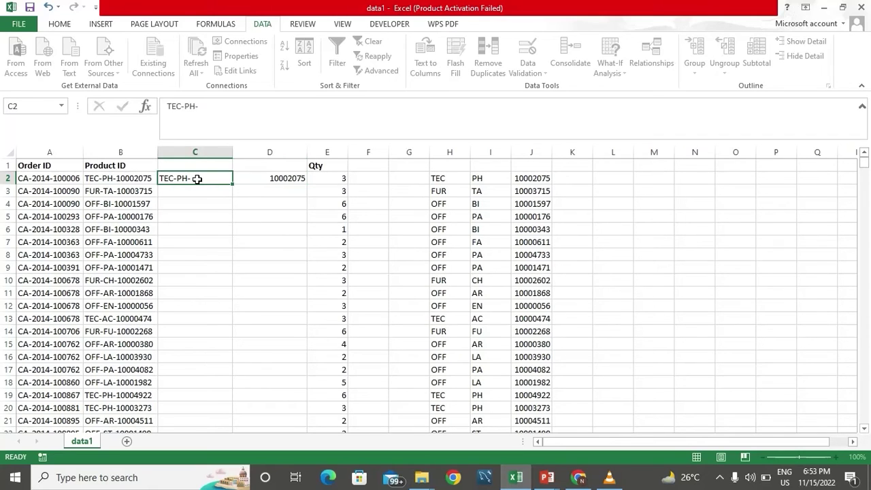
key(ctrl+e)
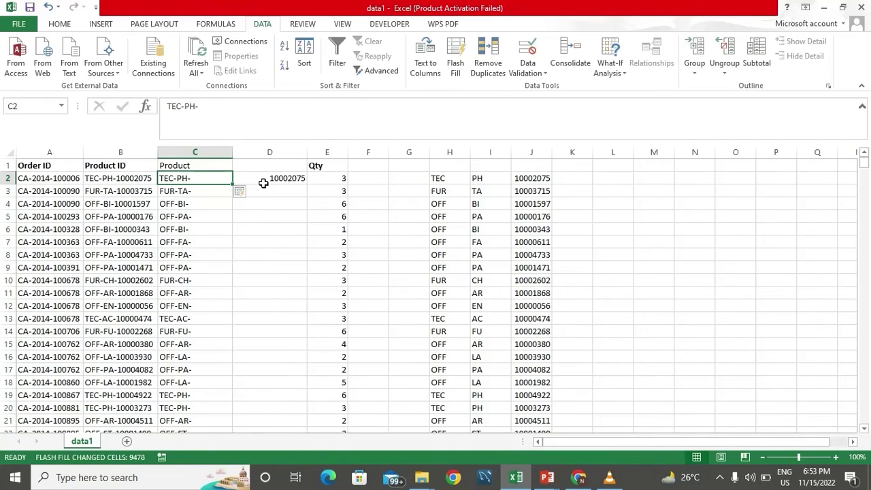
Step: Flash Fill the product numbers down column D from the 10002075 example
click(263, 183)
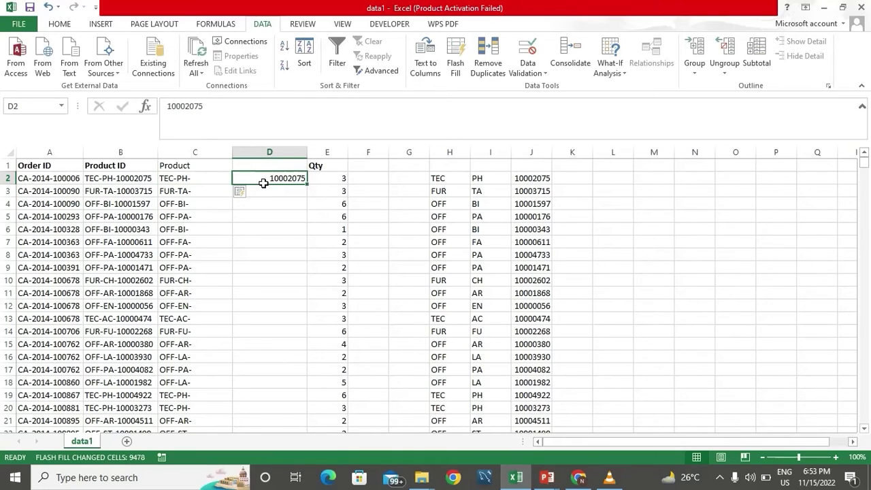
key(ctrl+e)
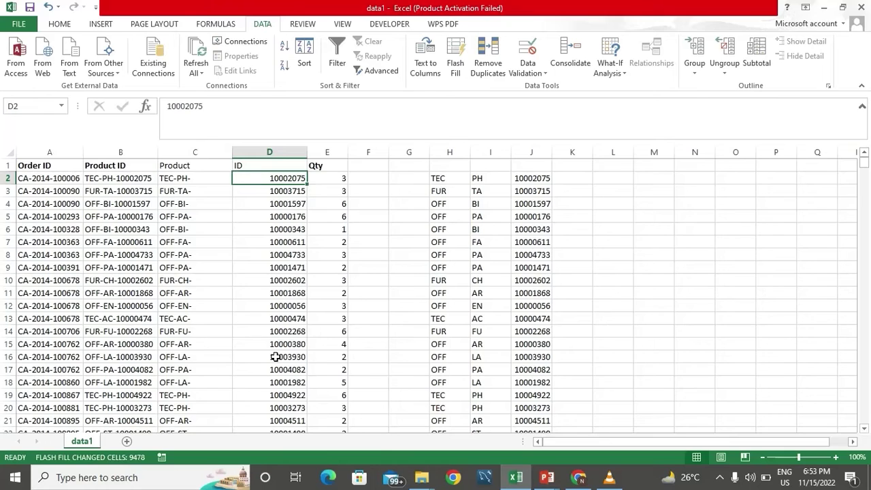
key(alt+Tab)
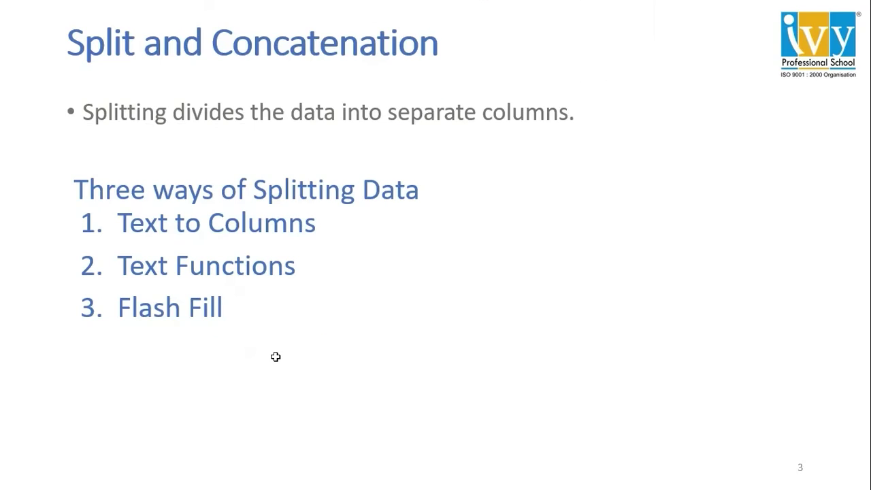
Step: Reveal the Concatenate Function and Ampersand Operator bullets, then return to the data1 workbook
key(Right)
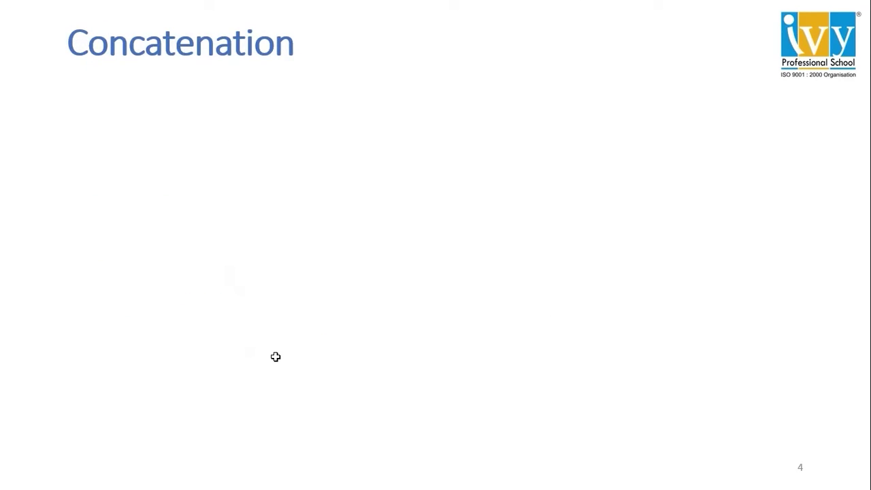
key(Right)
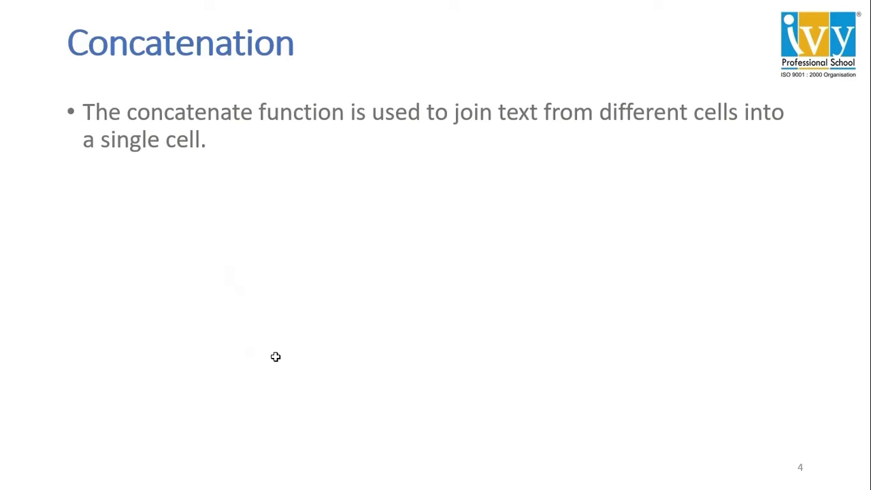
key(Right)
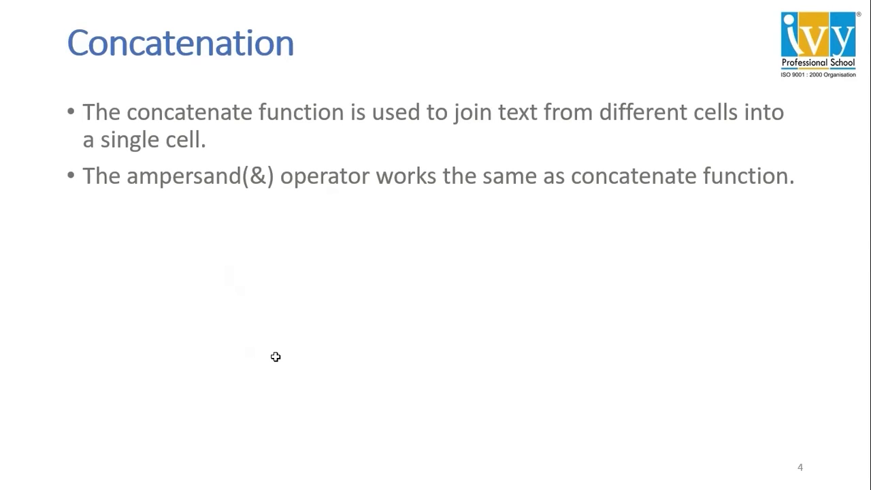
key(Right)
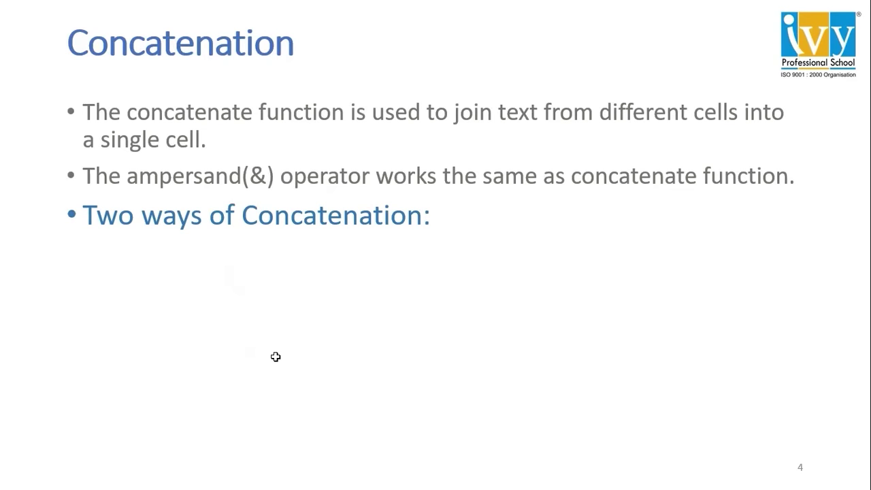
key(Right)
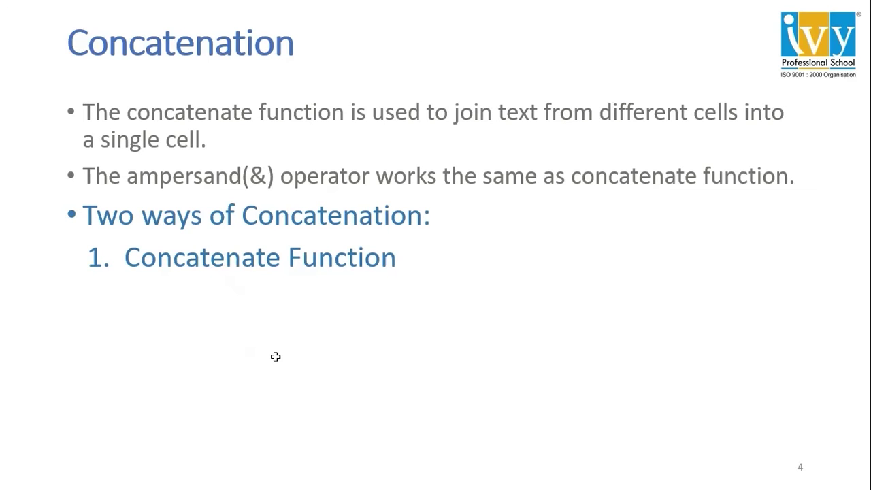
key(Right)
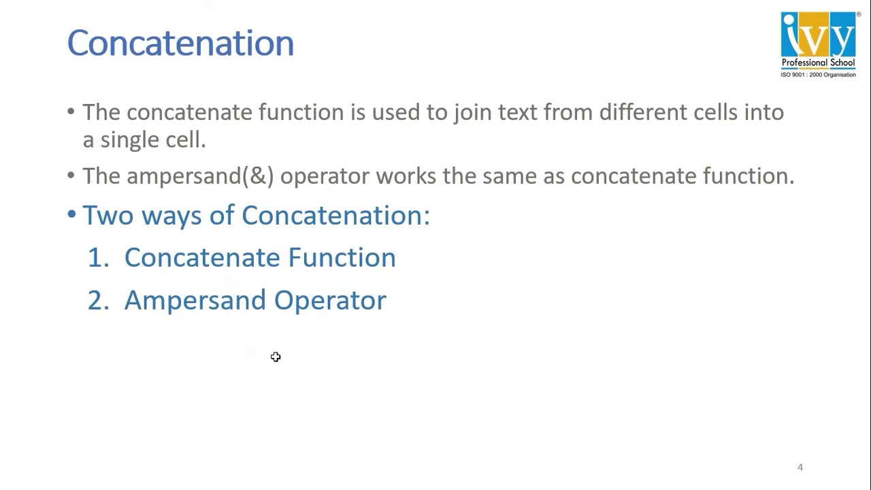
key(alt+Tab)
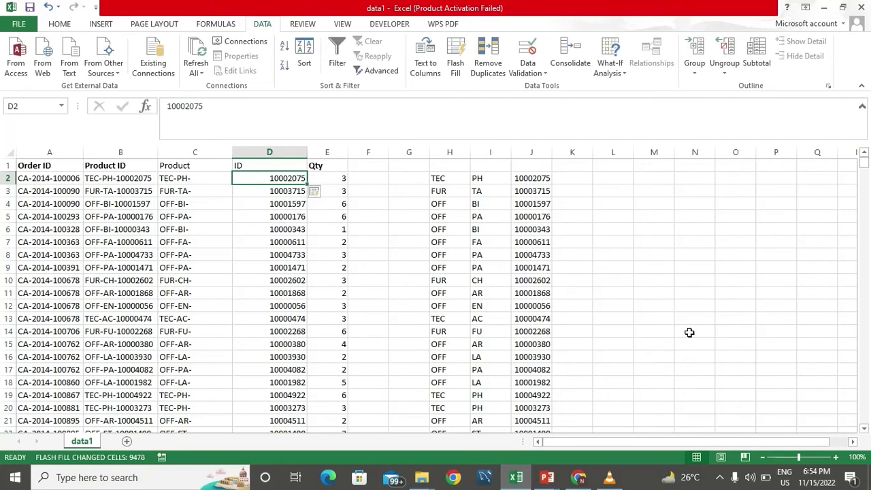
Step: Insert a new empty column E between the ID and Qty columns
drag(677, 441, 737, 441)
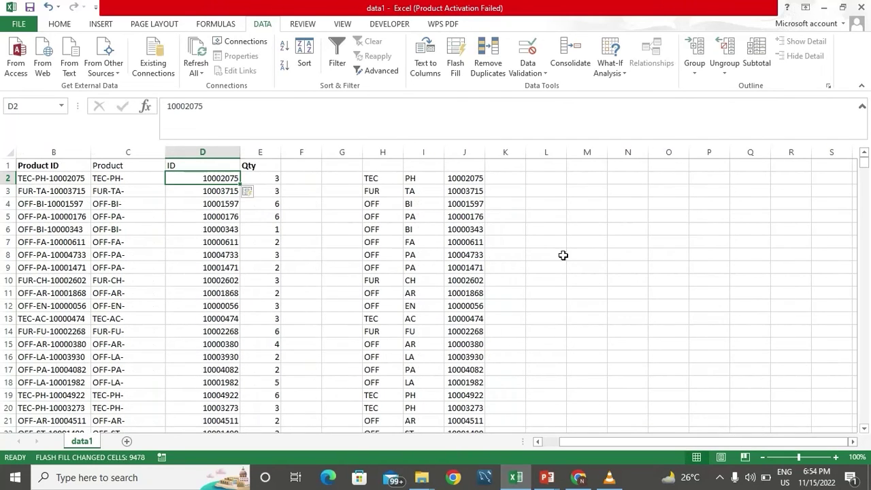
click(536, 179)
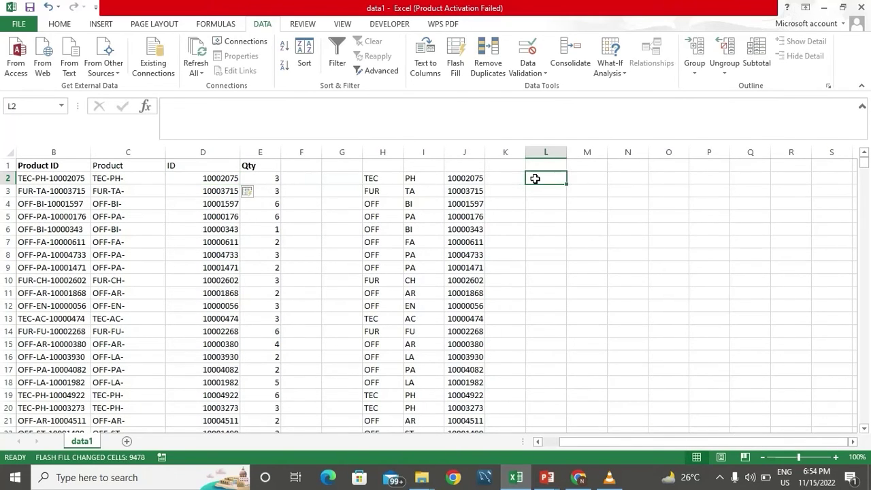
click(157, 181)
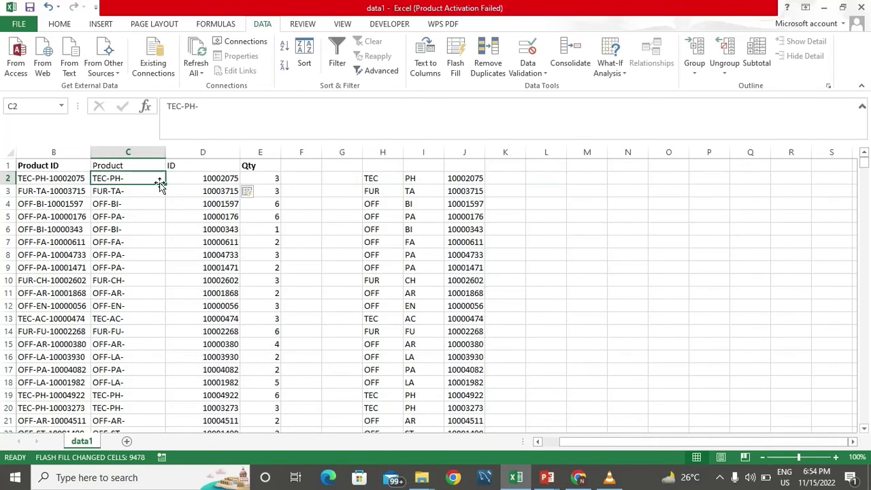
right_click(269, 153)
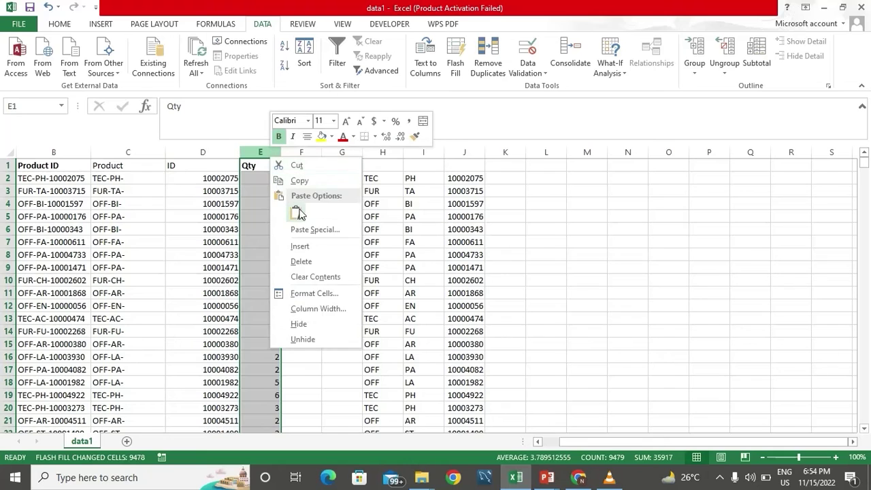
click(326, 246)
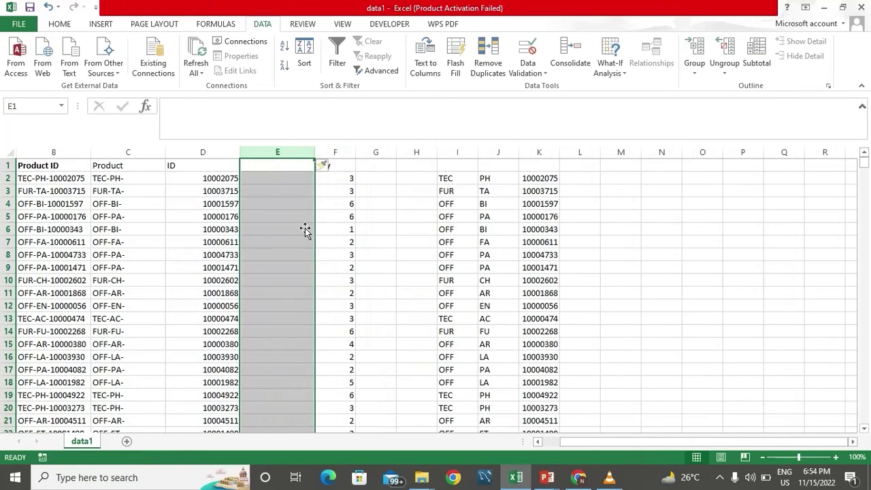
Step: Enter =CONCATENATE(C2,D2) in E2 to join the Product and ID parts
click(267, 176)
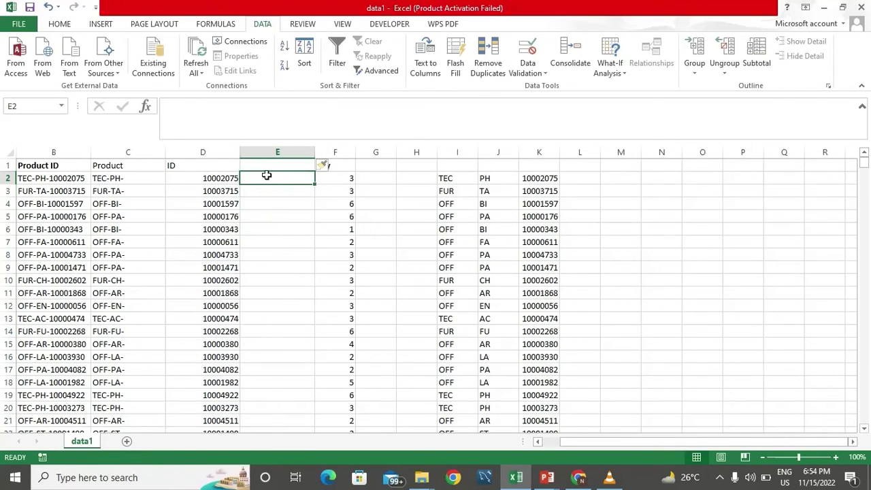
text(=CONCA)
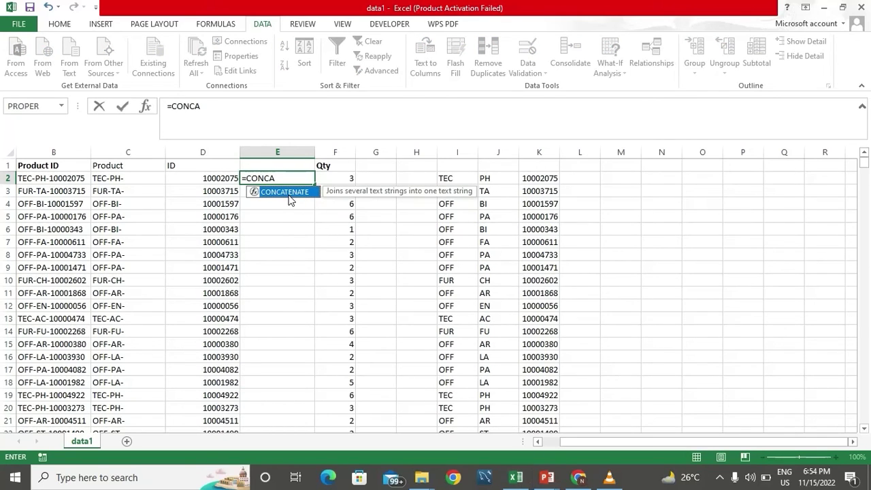
double_click(285, 192)
click(151, 179)
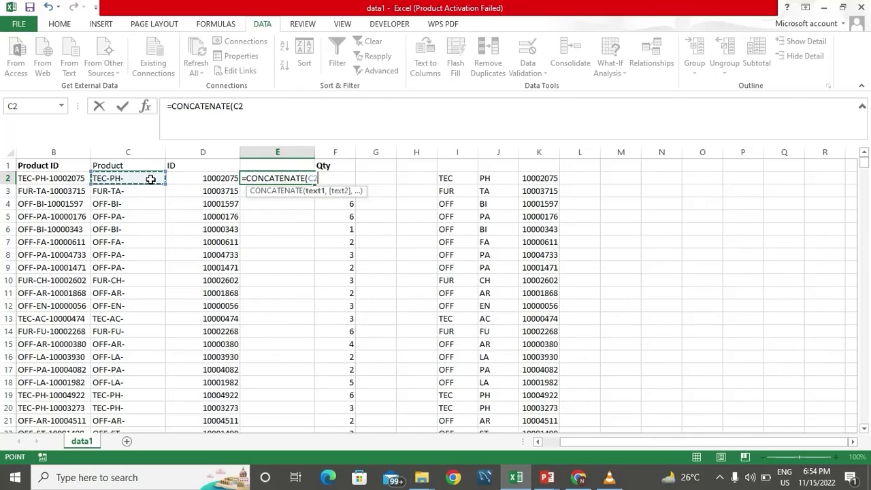
text(,)
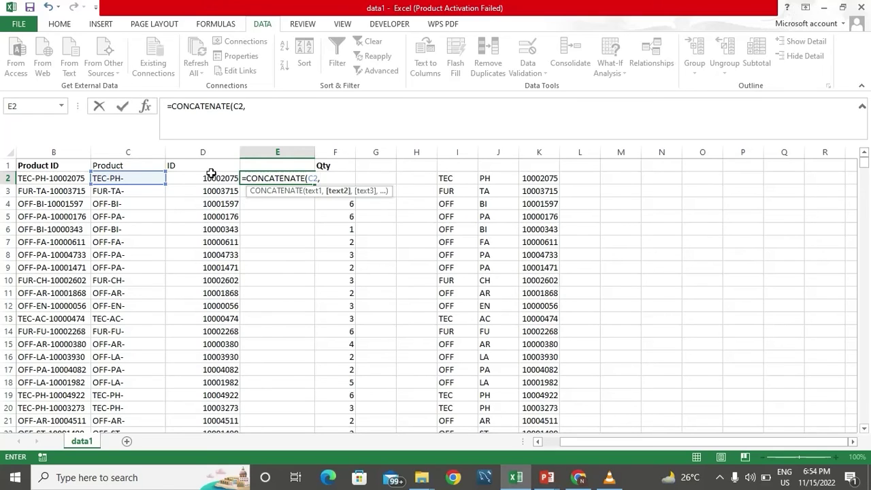
click(211, 179)
text())
key(Return)
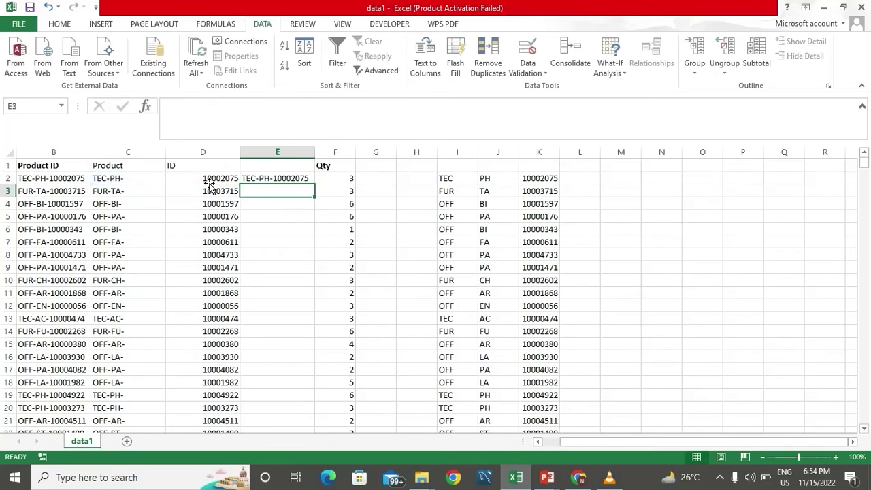
Step: Fill the CONCATENATE formula down column E, then clear the results
click(273, 178)
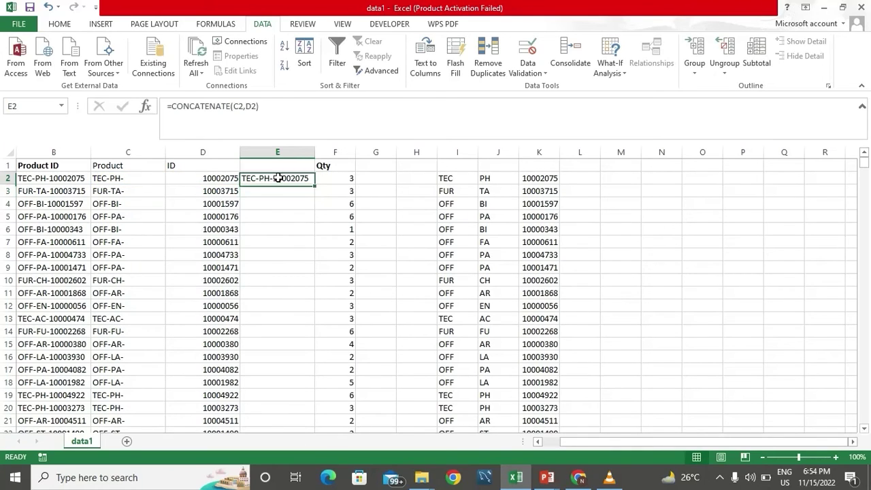
double_click(317, 185)
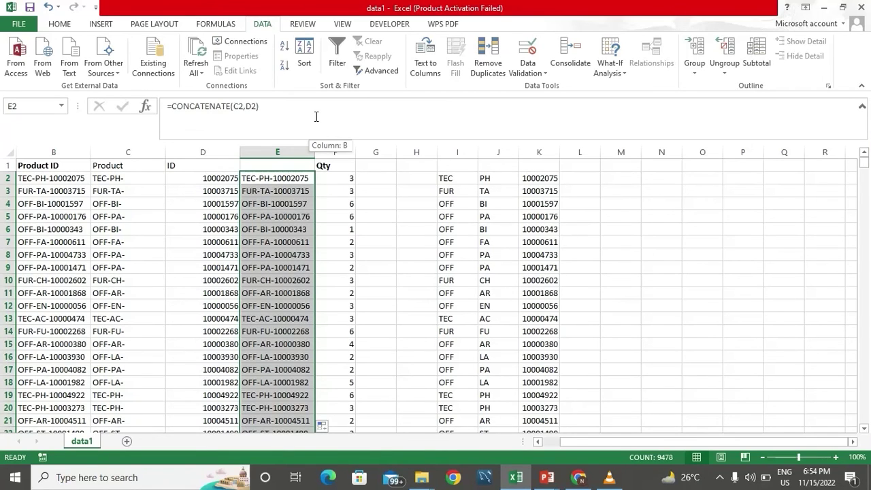
key(Delete)
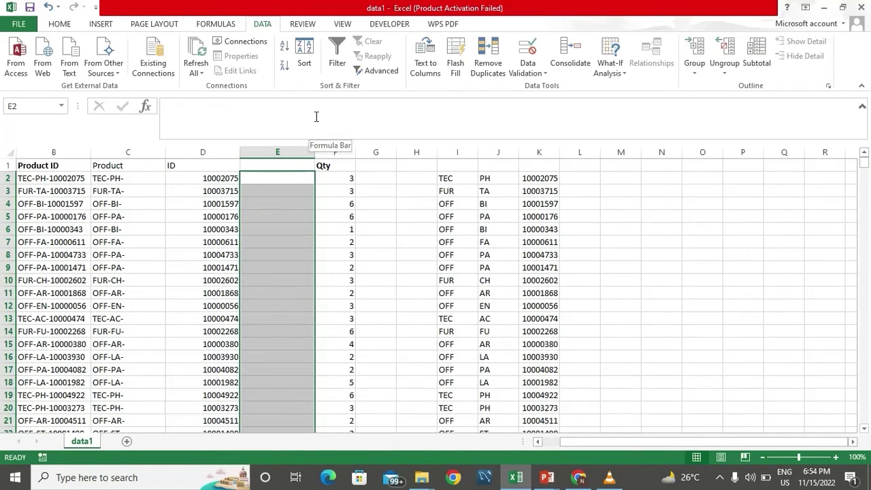
Step: Enter =C2&D2 in E2 to rebuild TEC-PH-10002075 and fill it down column E
click(278, 178)
text(=)
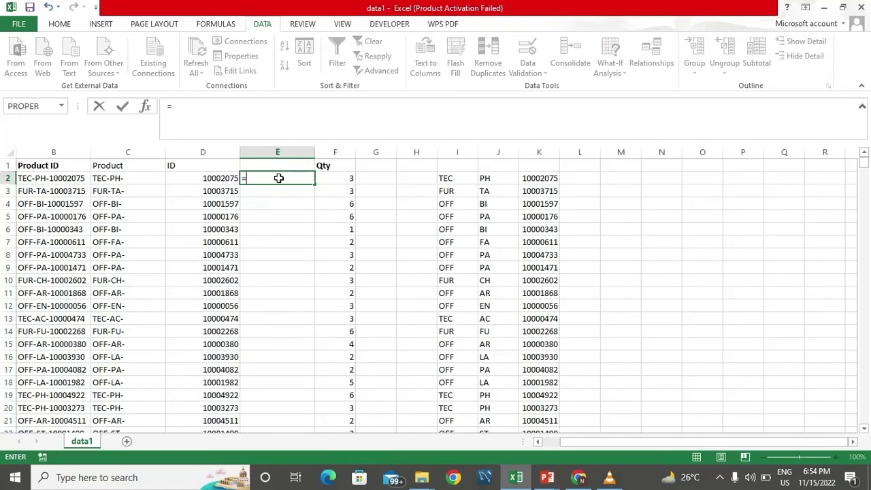
click(144, 178)
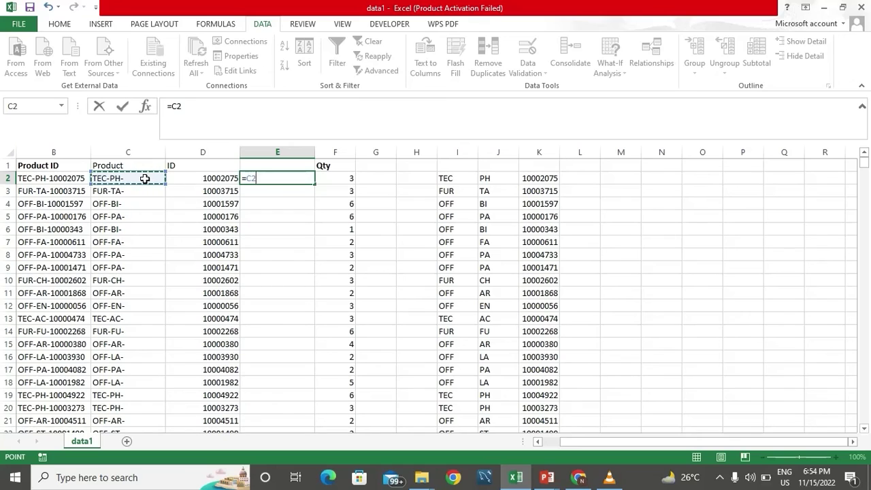
text(&)
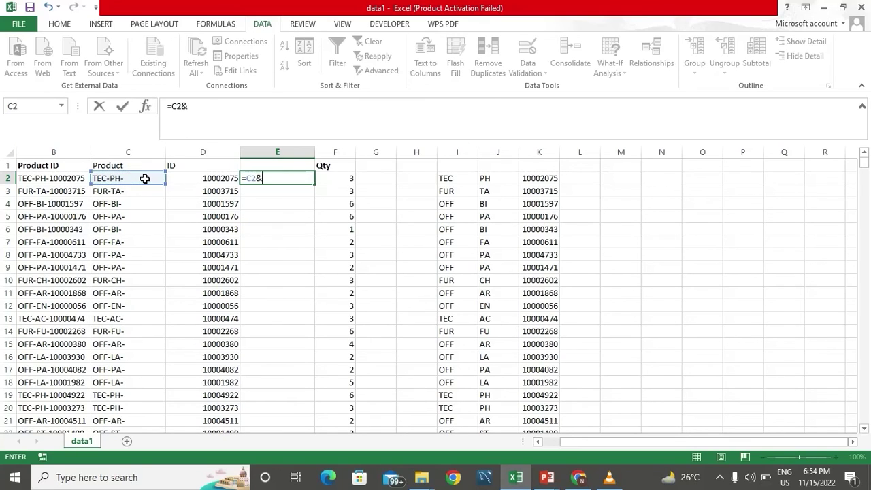
click(184, 179)
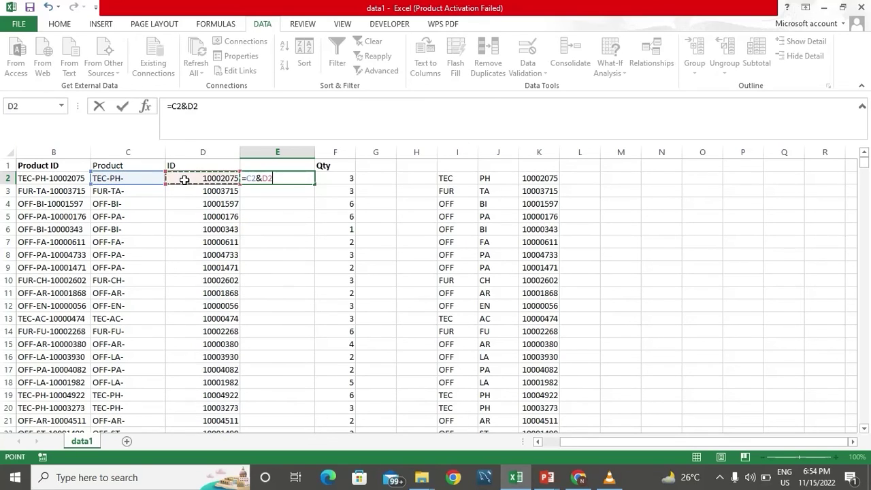
key(Return)
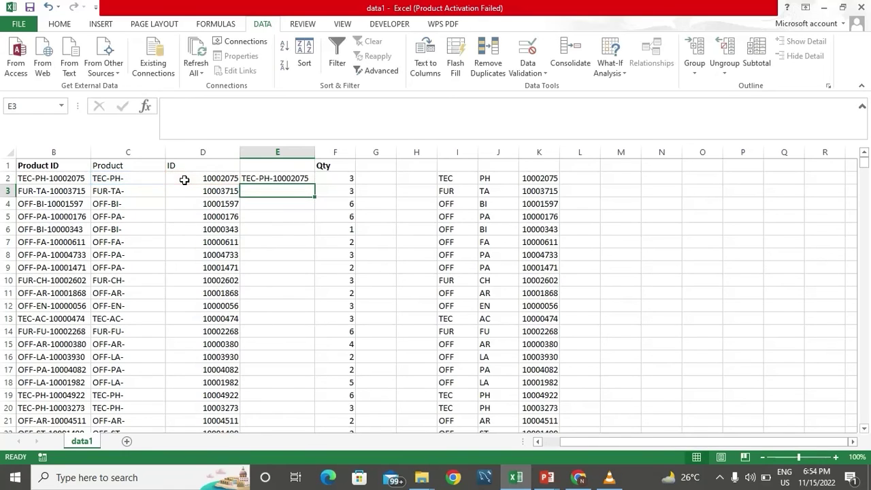
click(274, 178)
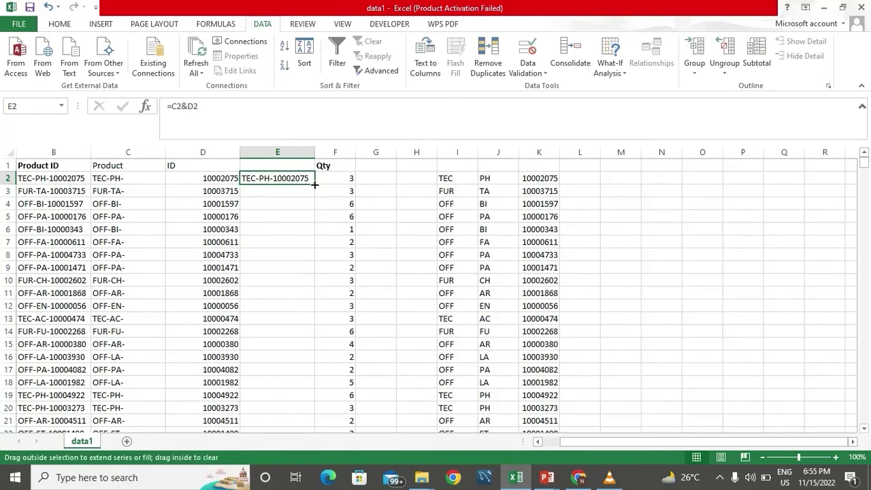
double_click(315, 184)
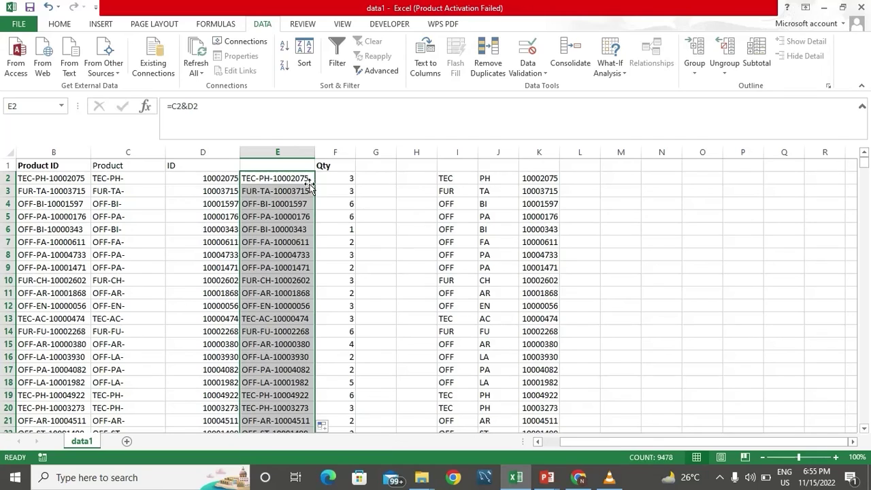